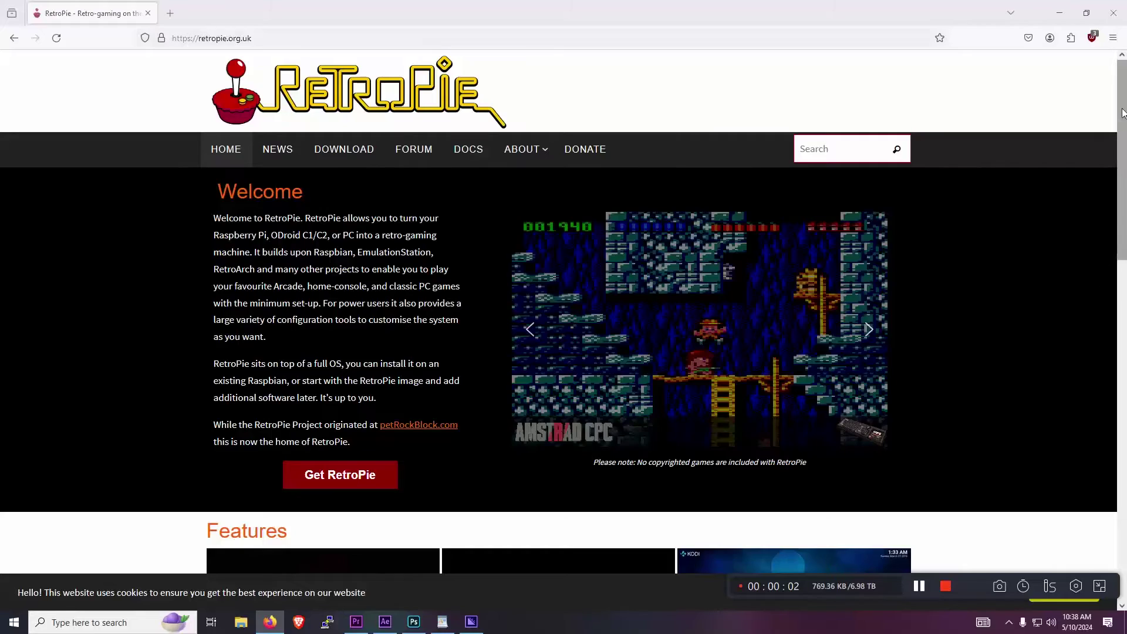
# - Scroll the retropie.org.uk home page past the Welcome section to the RetroPie release news posts
pyautogui.moveTo(1124, 91); pyautogui.dragTo(1119, 221)
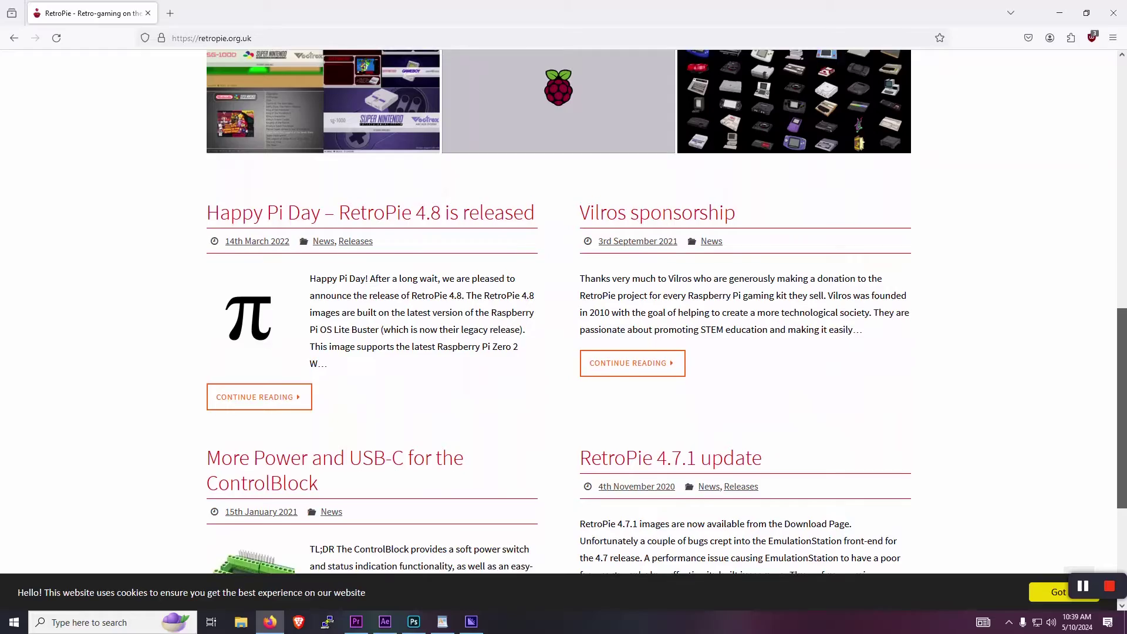
pyautogui.scroll(-2, 557, 312)
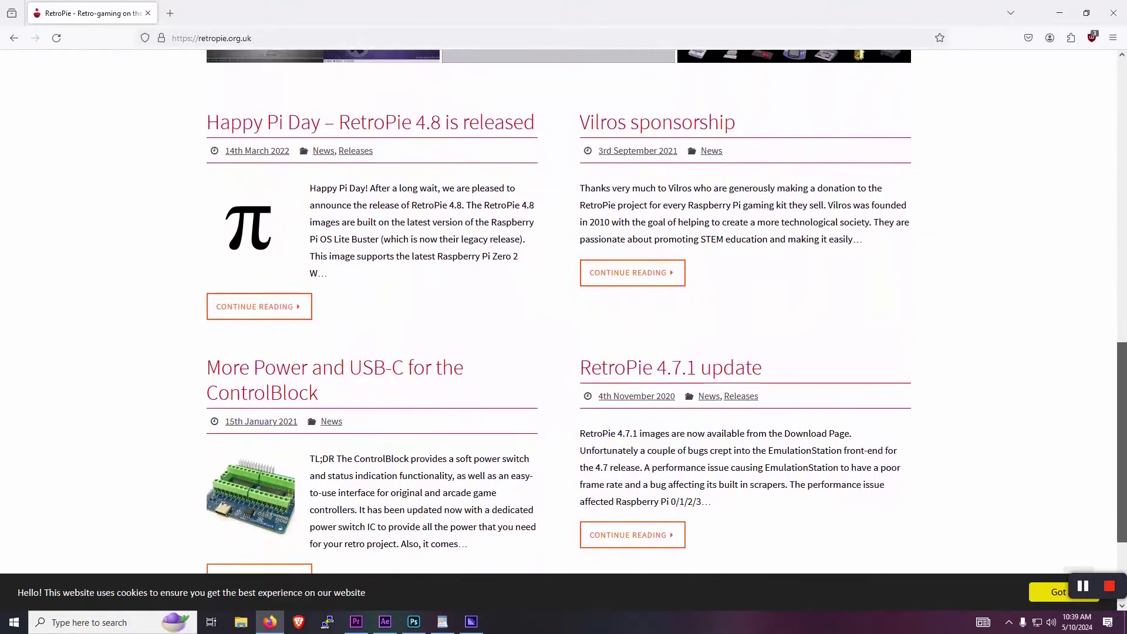
pyautogui.scroll(-2, 1124, 427)
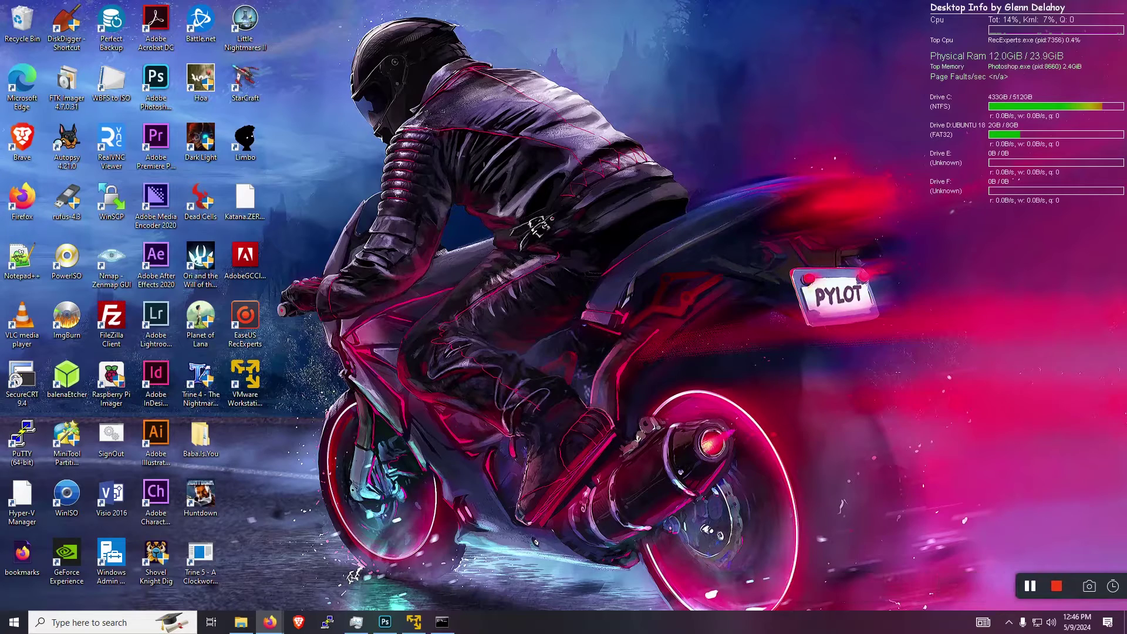
# - Maximize Firefox on the Ubuntu 22.04.4 LTS releases page and scroll through the image types
pyautogui.hotkey('alt', 'Tab')
pyautogui.doubleClick(481, 108)
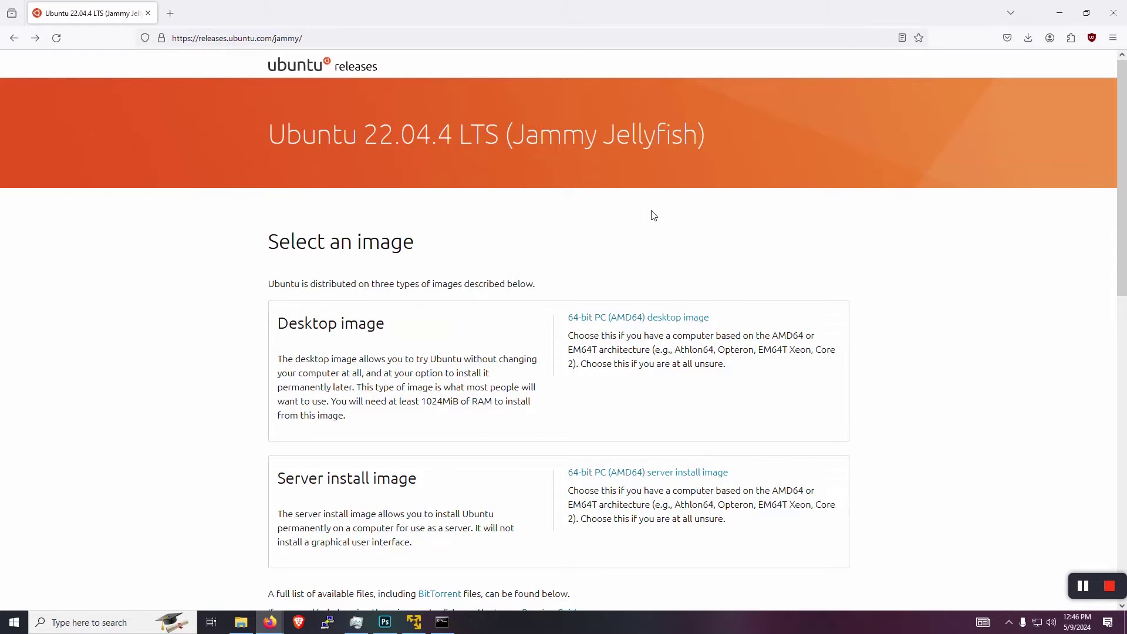
pyautogui.scroll(-1, 649, 205)
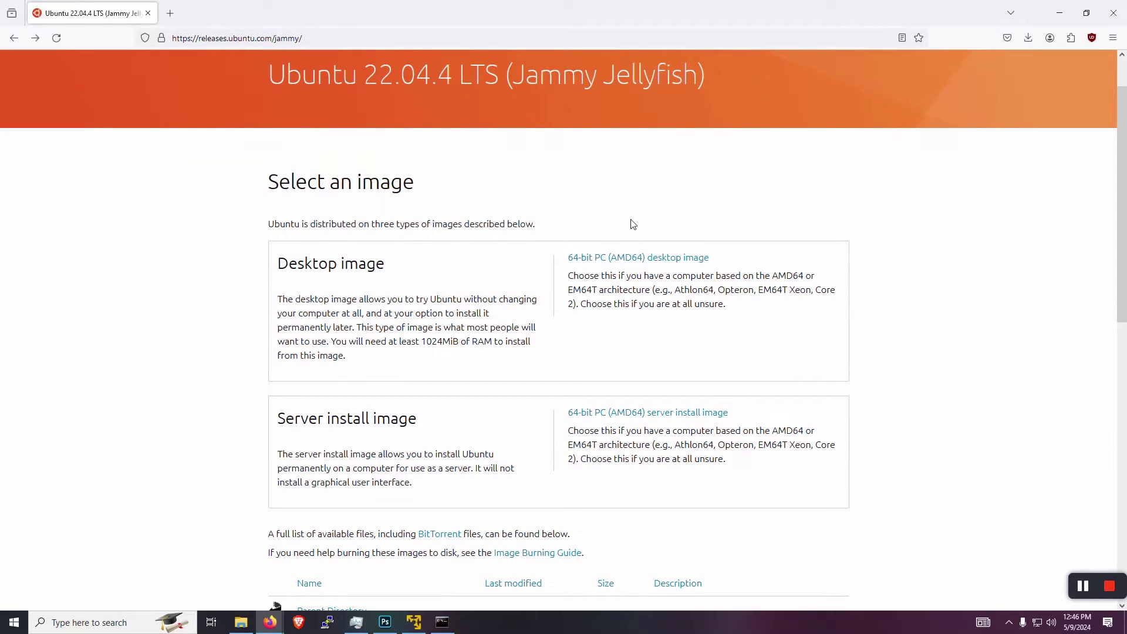
pyautogui.scroll(-1, 589, 168)
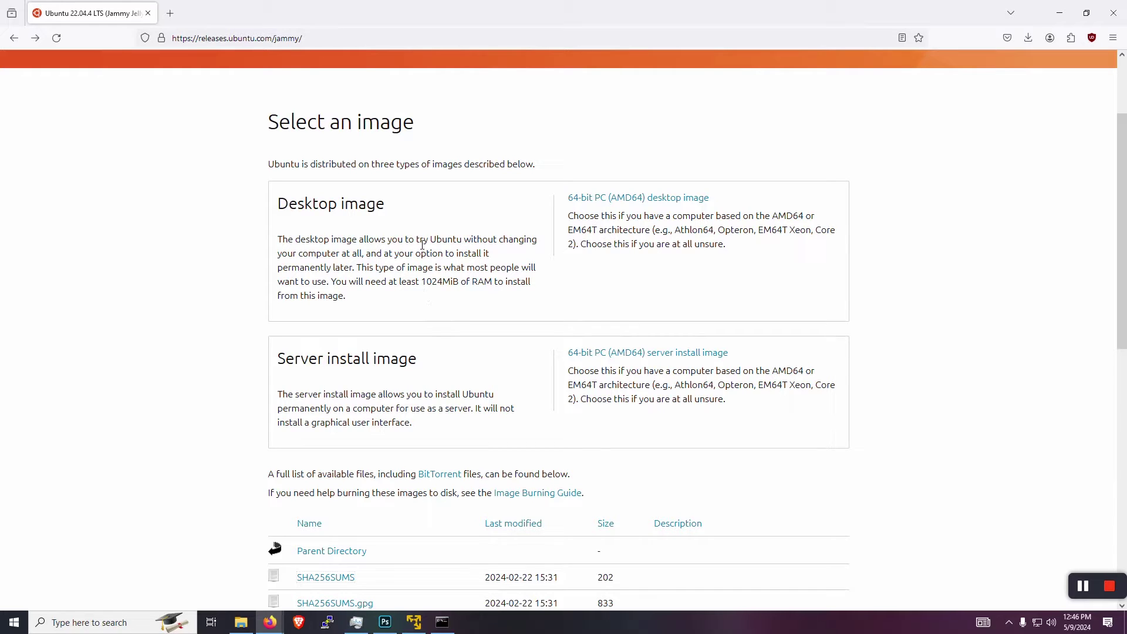
pyautogui.scroll(-2, 481, 214)
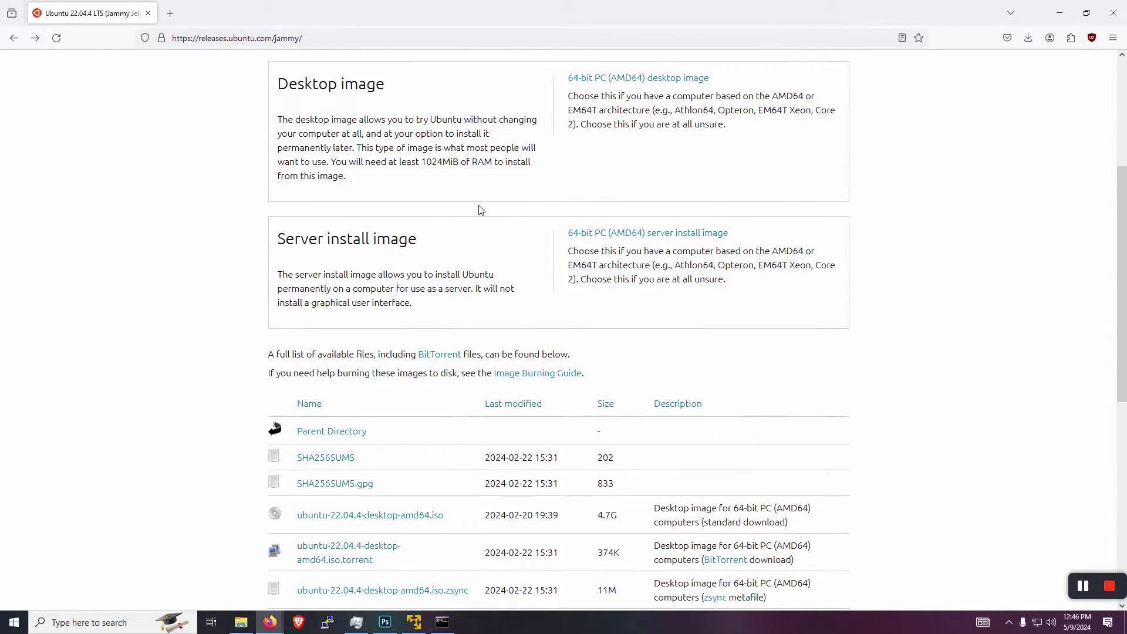
# - Scroll down the releases page to the file list with ubuntu-22.04.4-desktop-amd64.iso
pyautogui.scroll(-1, 478, 206)
pyautogui.scroll(-1, 478, 206)
pyautogui.scroll(-1, 476, 199)
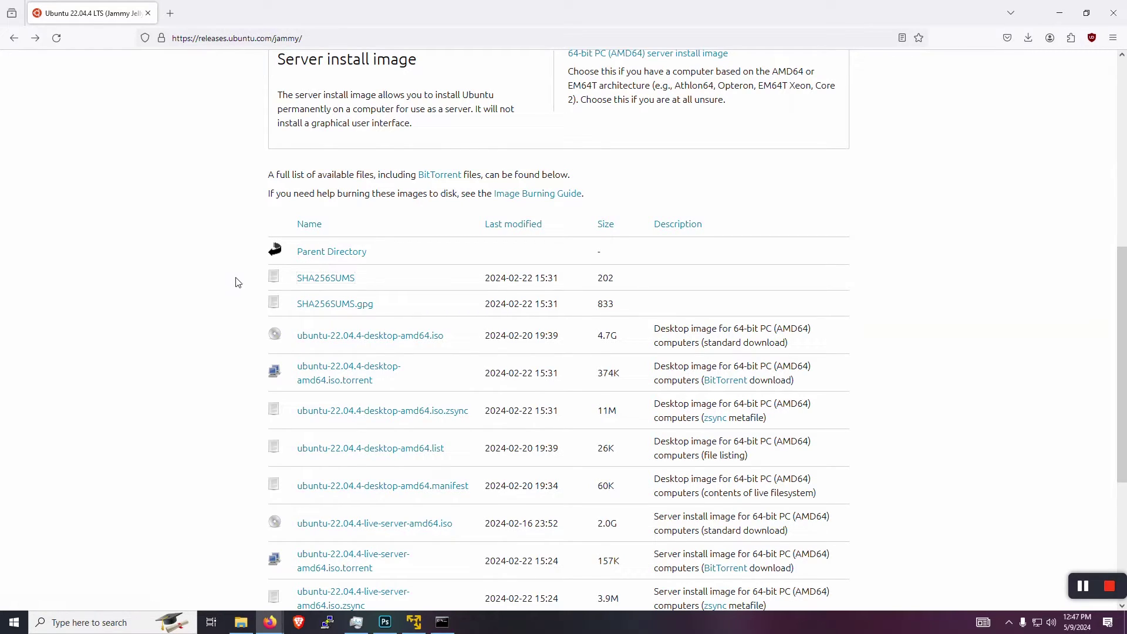
pyautogui.scroll(5, 236, 282)
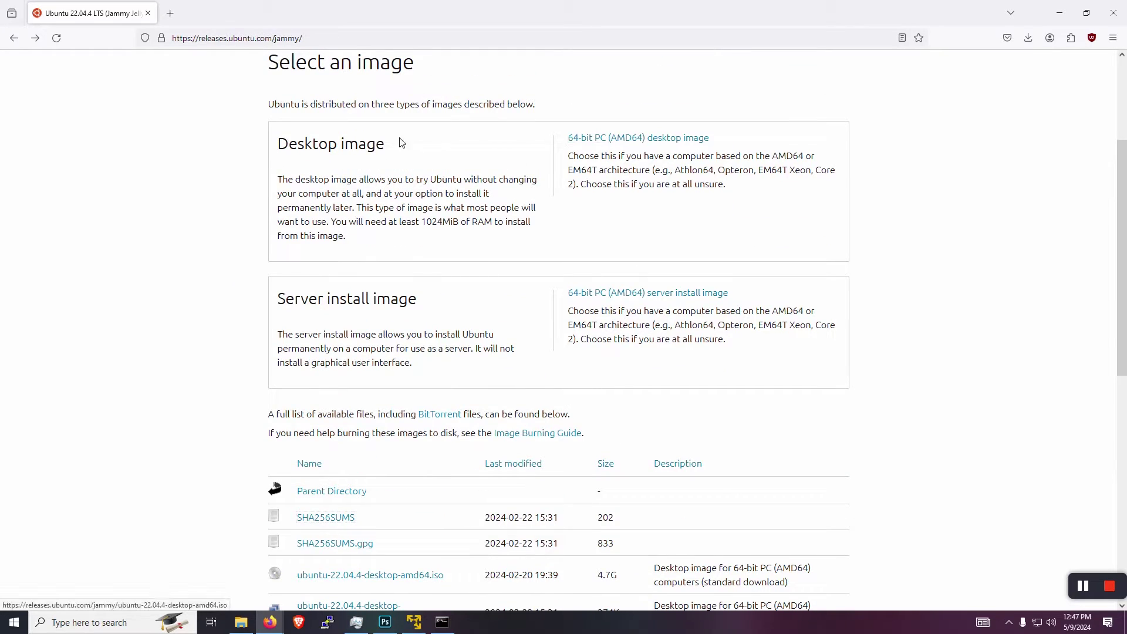
pyautogui.scroll(-3, 227, 179)
pyautogui.scroll(-1, 228, 180)
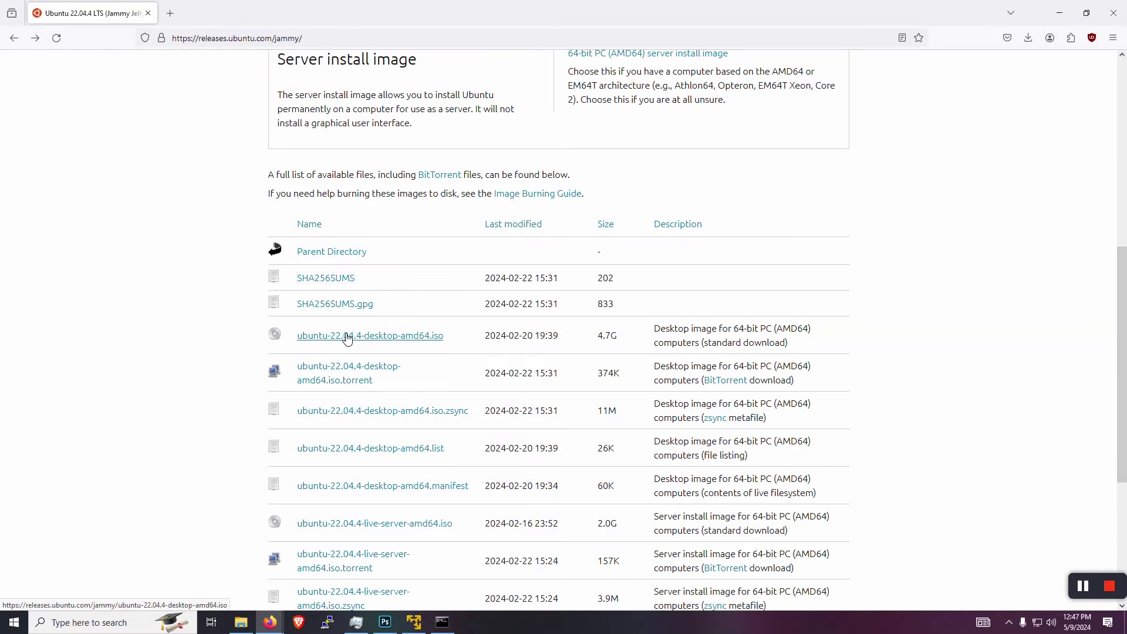
# - Check the Firefox downloads list shows the 4.7 GB desktop ISO finished
pyautogui.rightClick(411, 338)
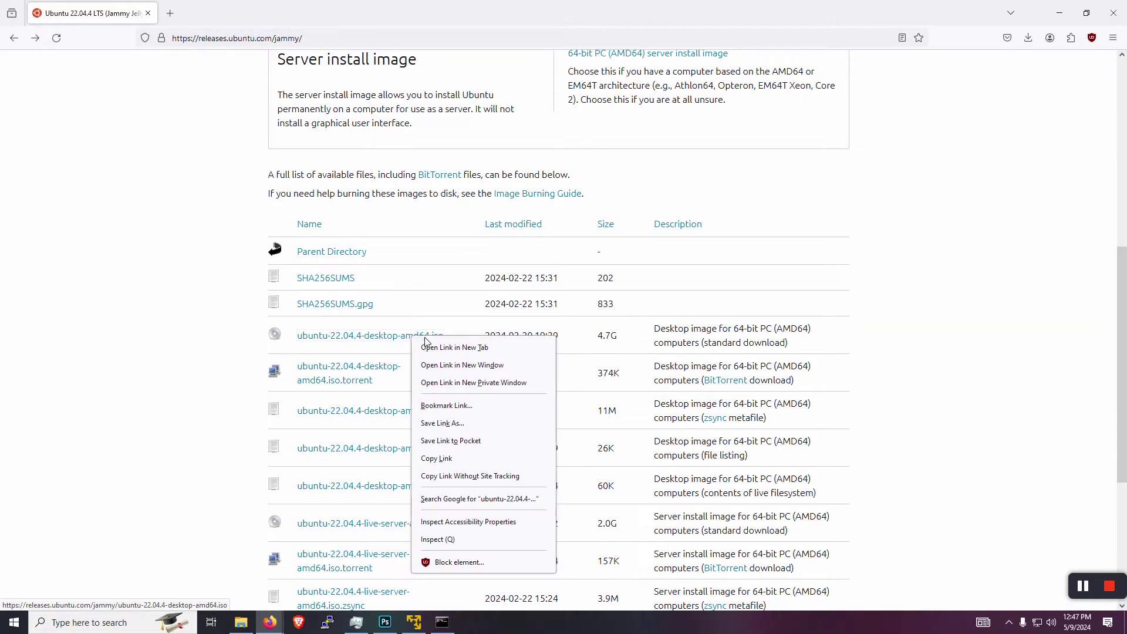
pyautogui.click(217, 323)
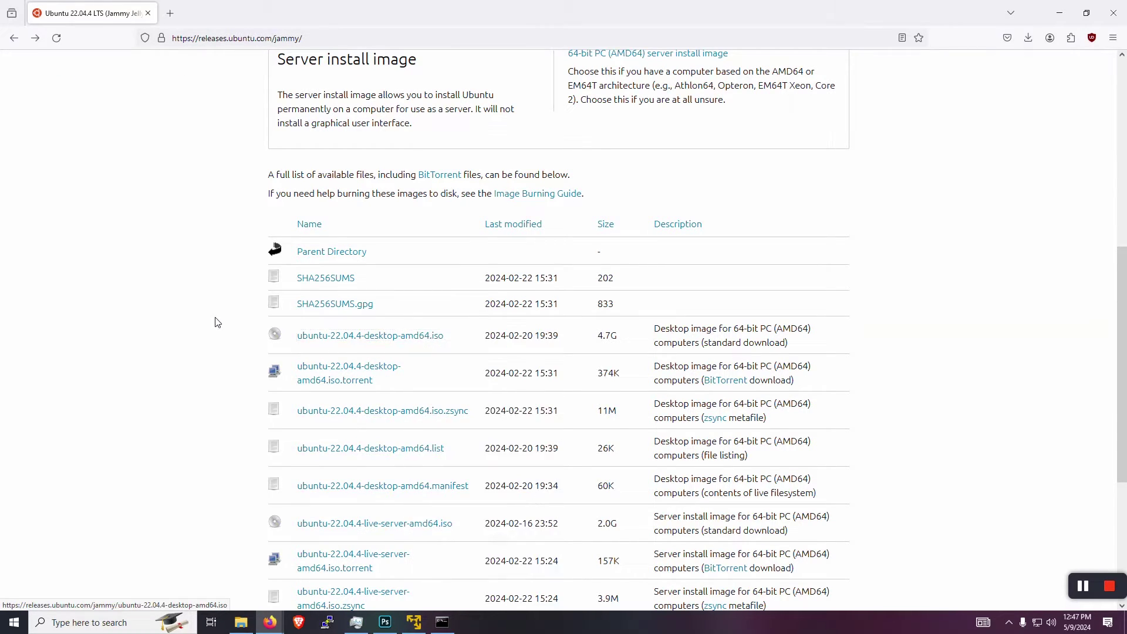
pyautogui.click(1029, 38)
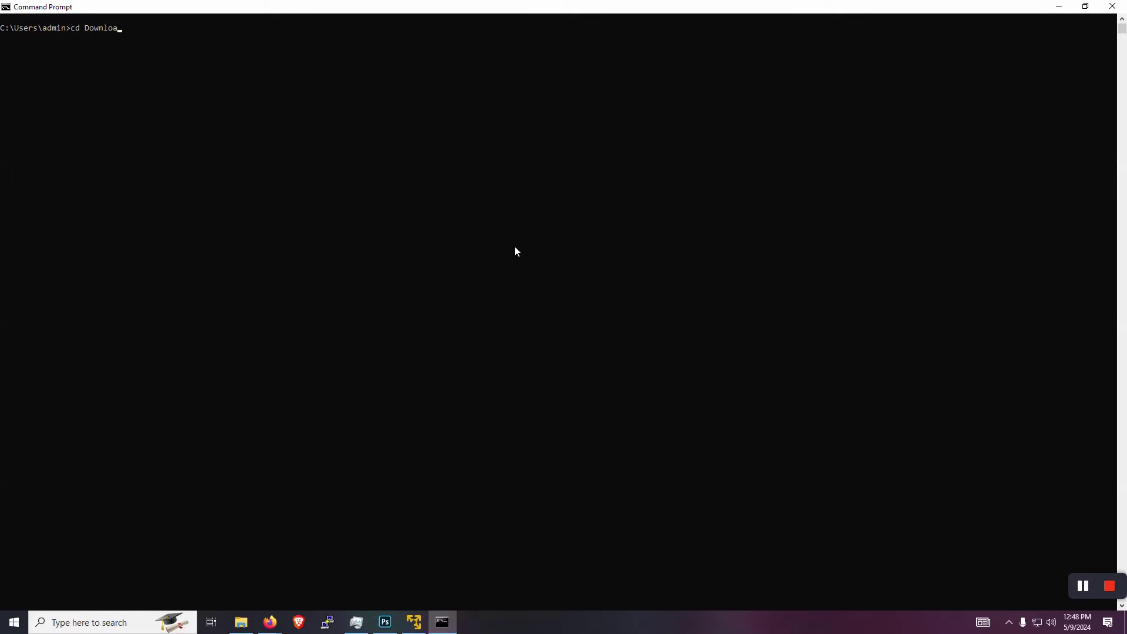
# - In Downloads, run certutil -hashfile on ubuntu-22.04.4-desktop-amd64.iso with SHA256 and select the hash
pyautogui.write('ds')
pyautogui.press('Return')
pyautogui.write('certuti')
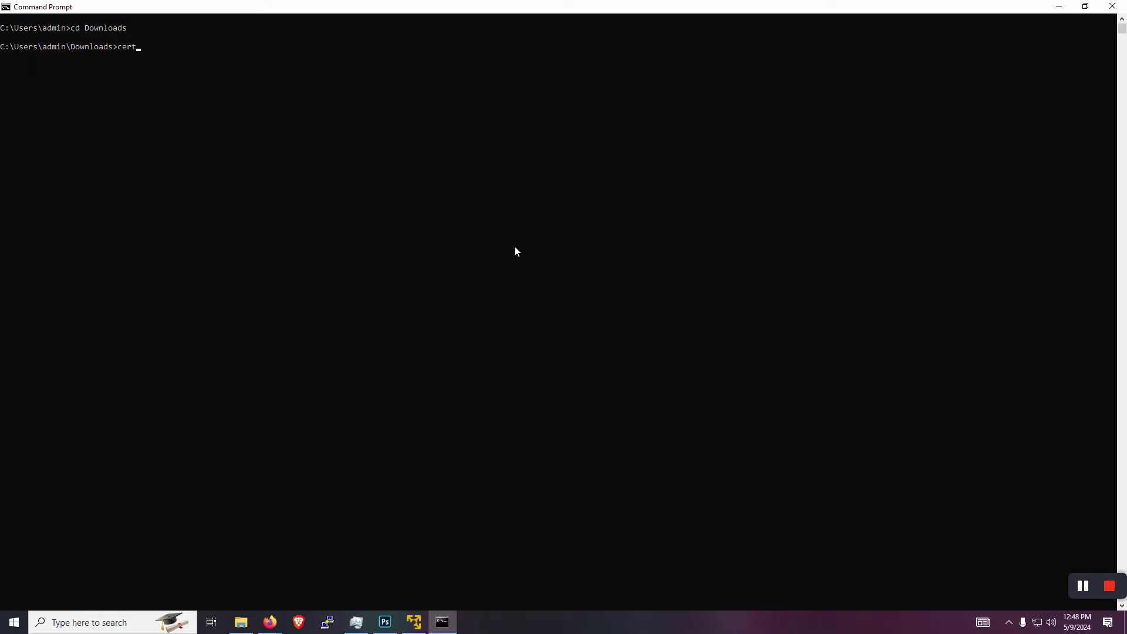
pyautogui.write('l -hash')
pyautogui.write('file ub')
pyautogui.press('Tab')
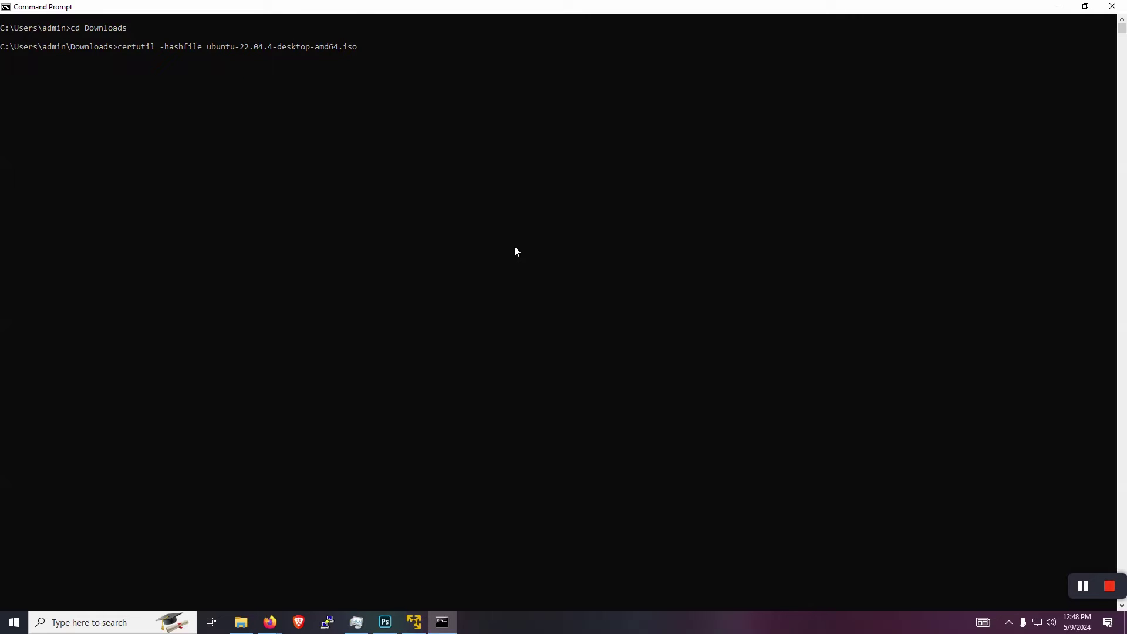
pyautogui.write('SHA256')
pyautogui.press('Return')
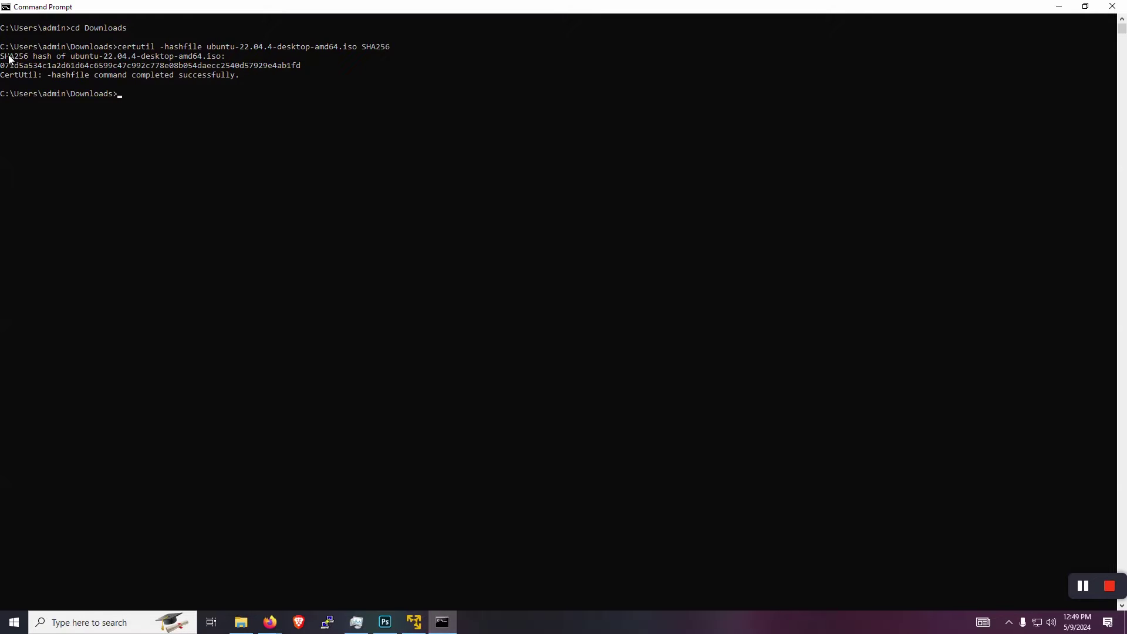
pyautogui.moveTo(1, 66); pyautogui.dragTo(301, 74)
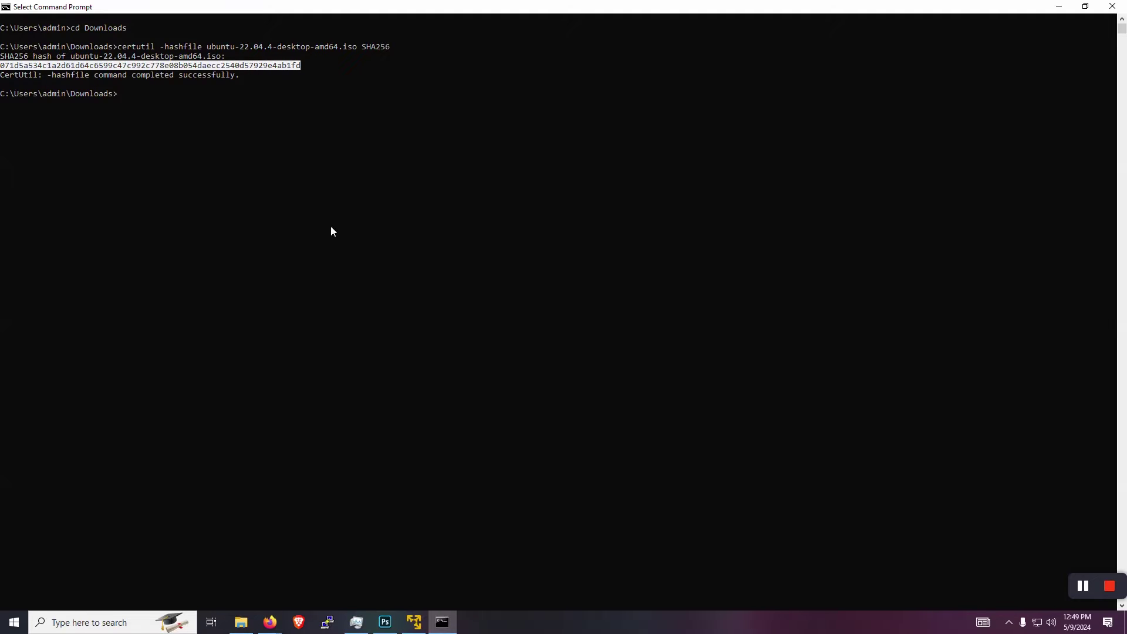
pyautogui.moveTo(264, 629)
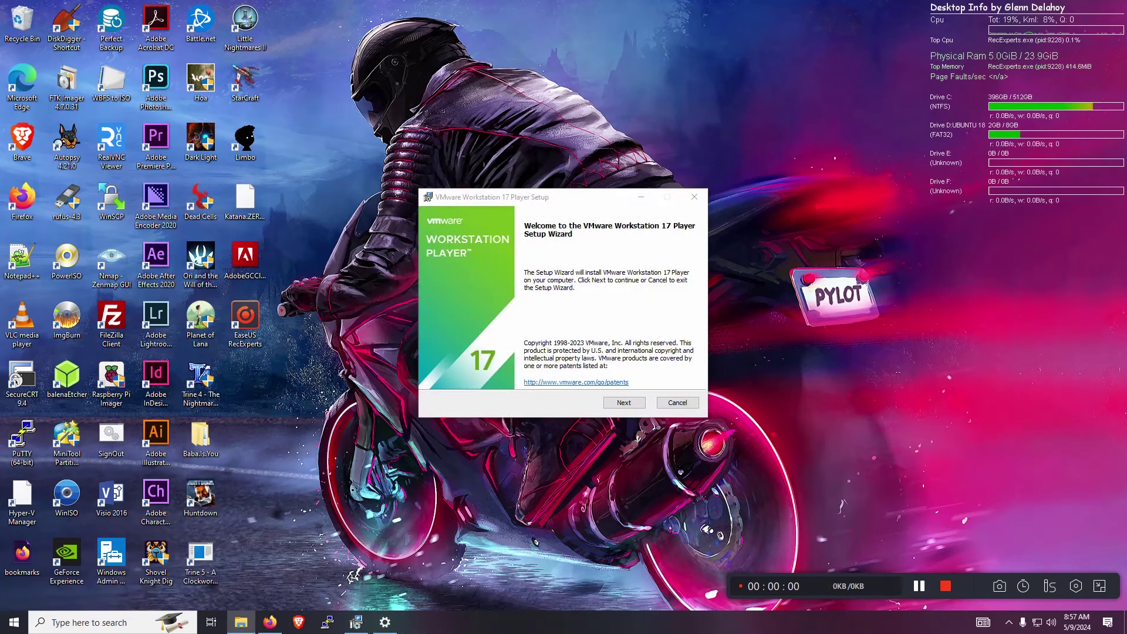
# - Accept the license terms and leave out the Enhanced Keyboard Driver
pyautogui.click(628, 404)
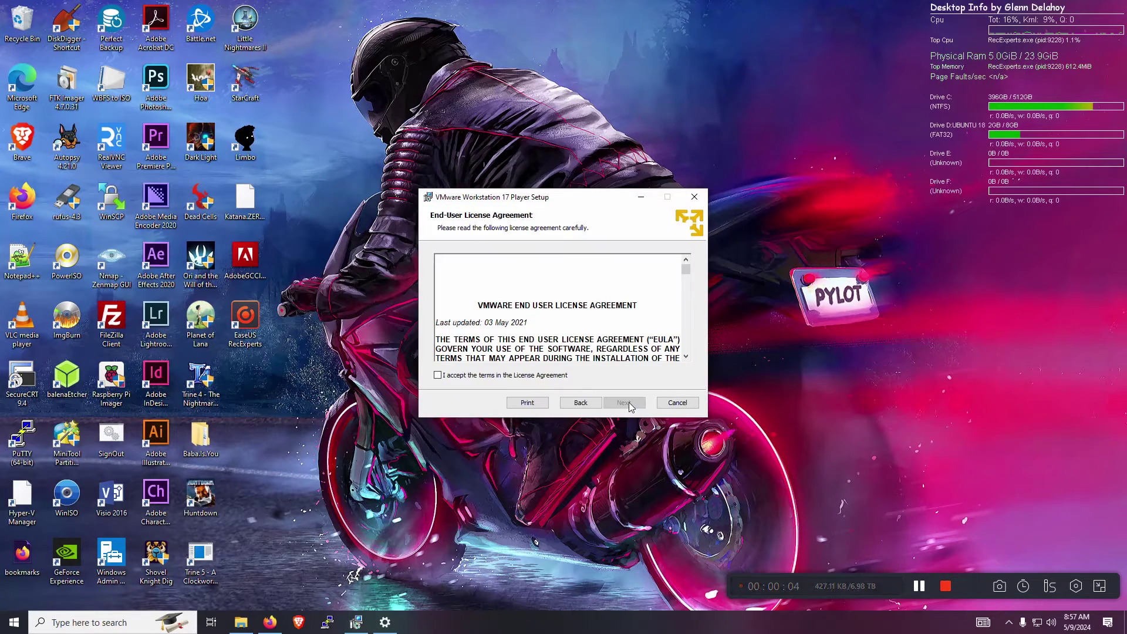
pyautogui.click(552, 377)
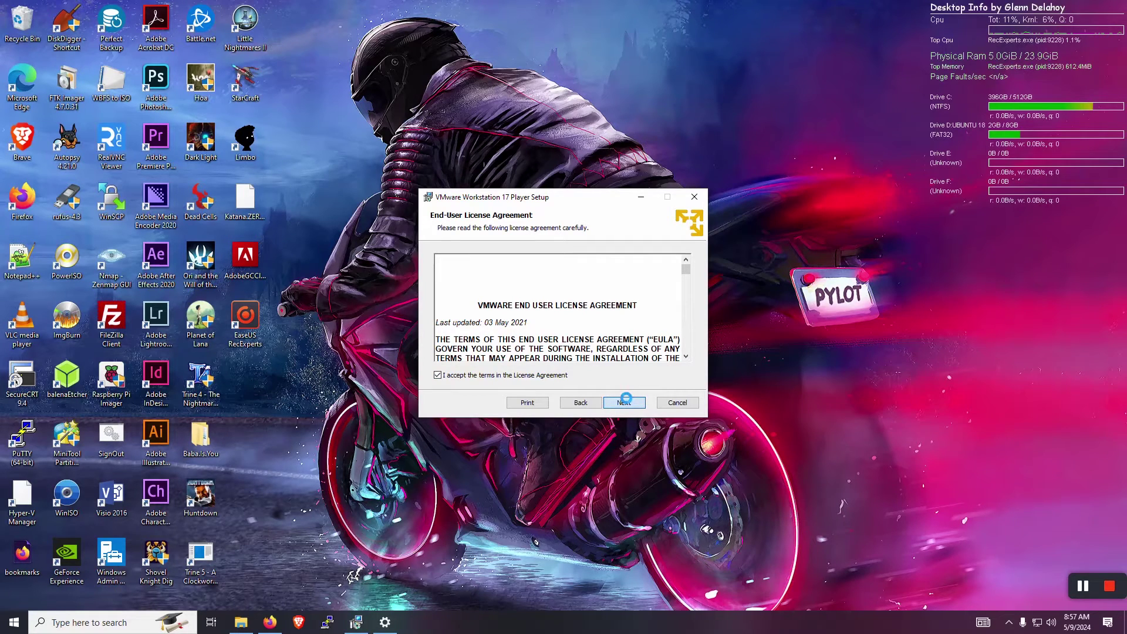
pyautogui.click(626, 399)
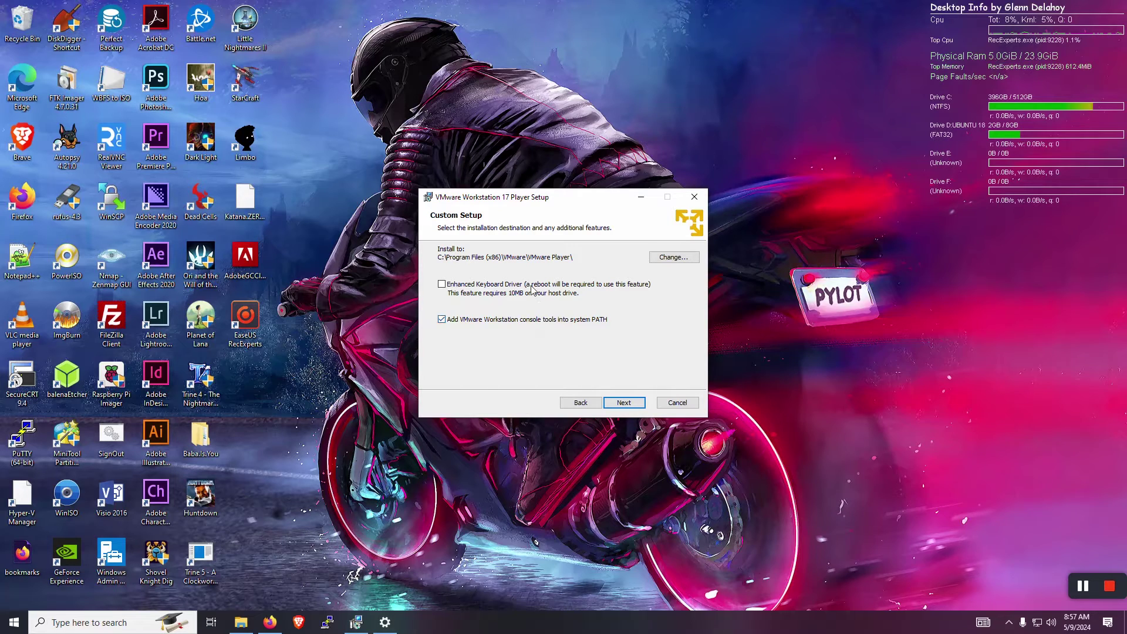
pyautogui.click(569, 286)
# - Keep the default experience and shortcut options, install the player, and finish setup
pyautogui.click(627, 405)
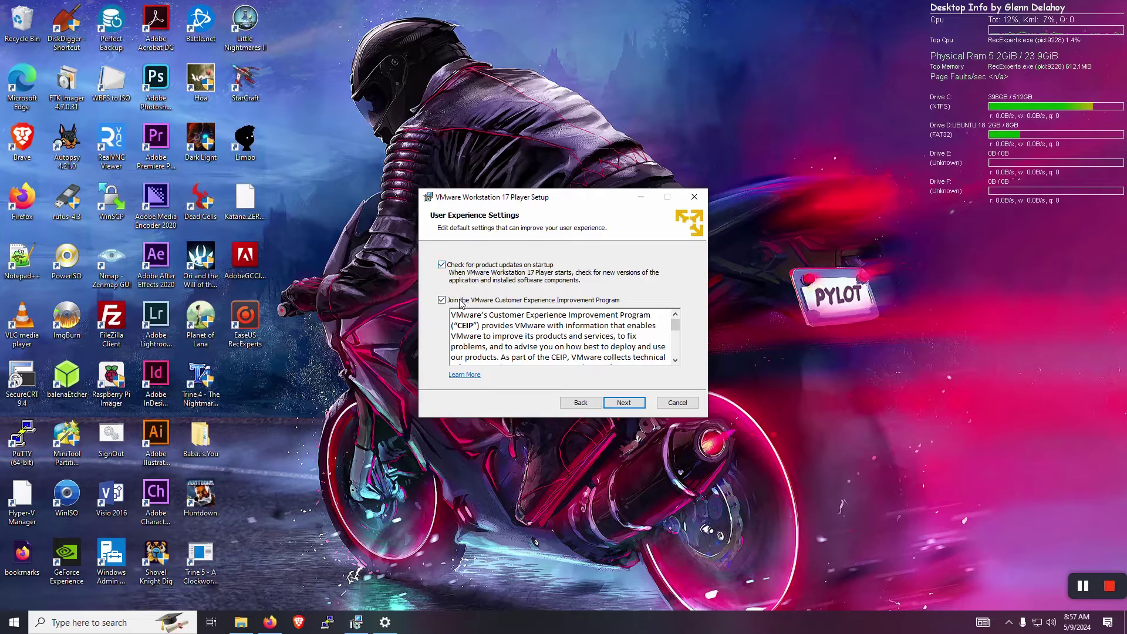
pyautogui.click(624, 403)
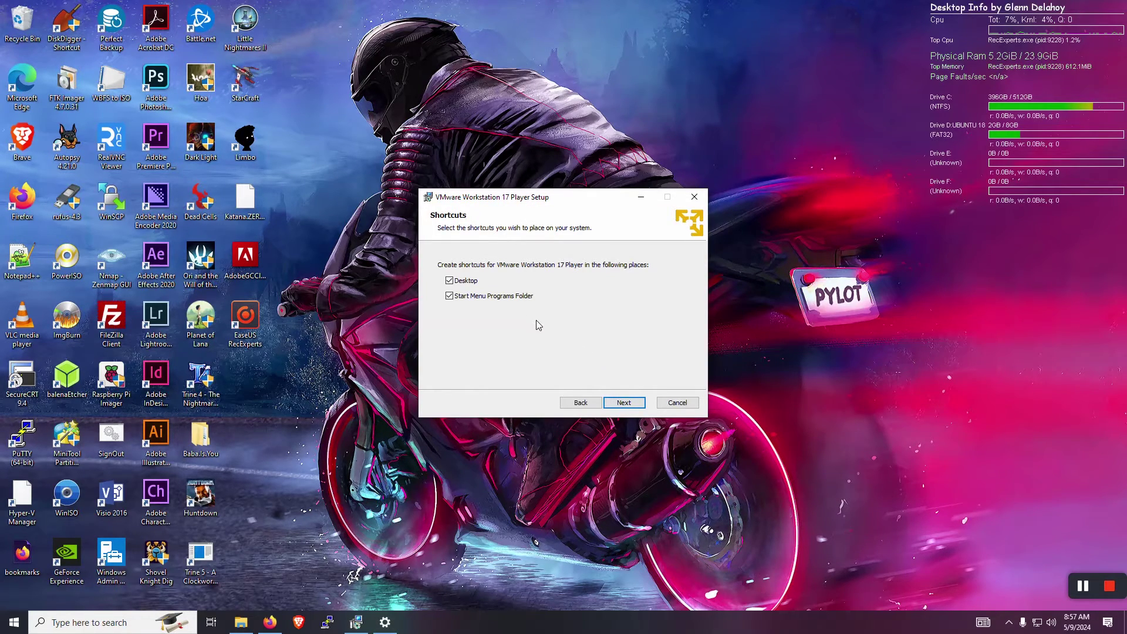
pyautogui.click(631, 404)
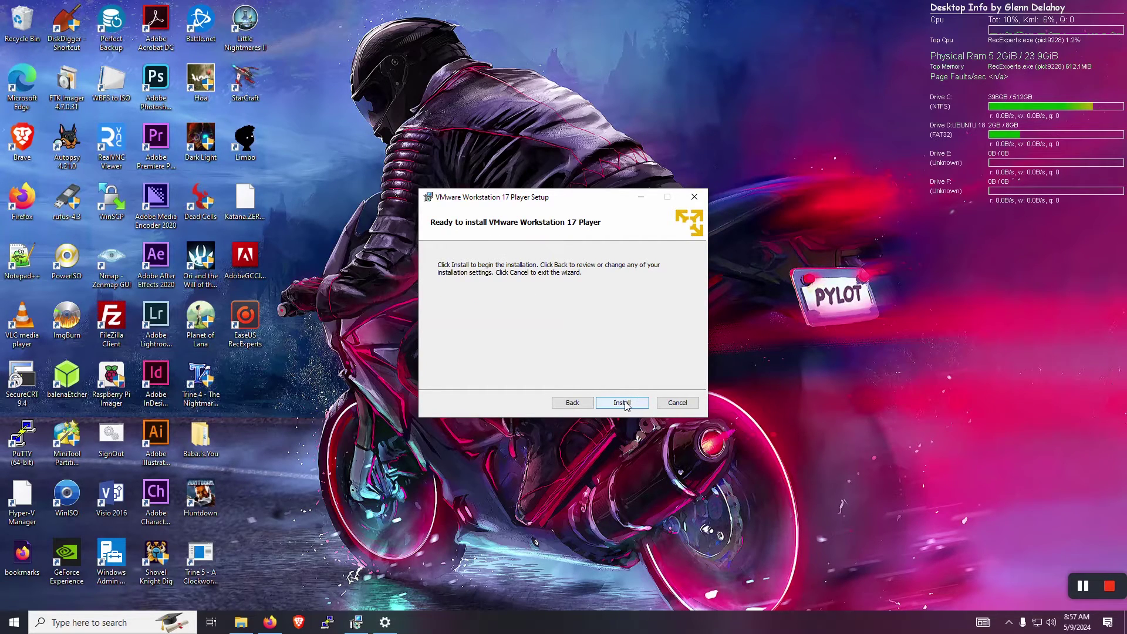
pyautogui.click(629, 403)
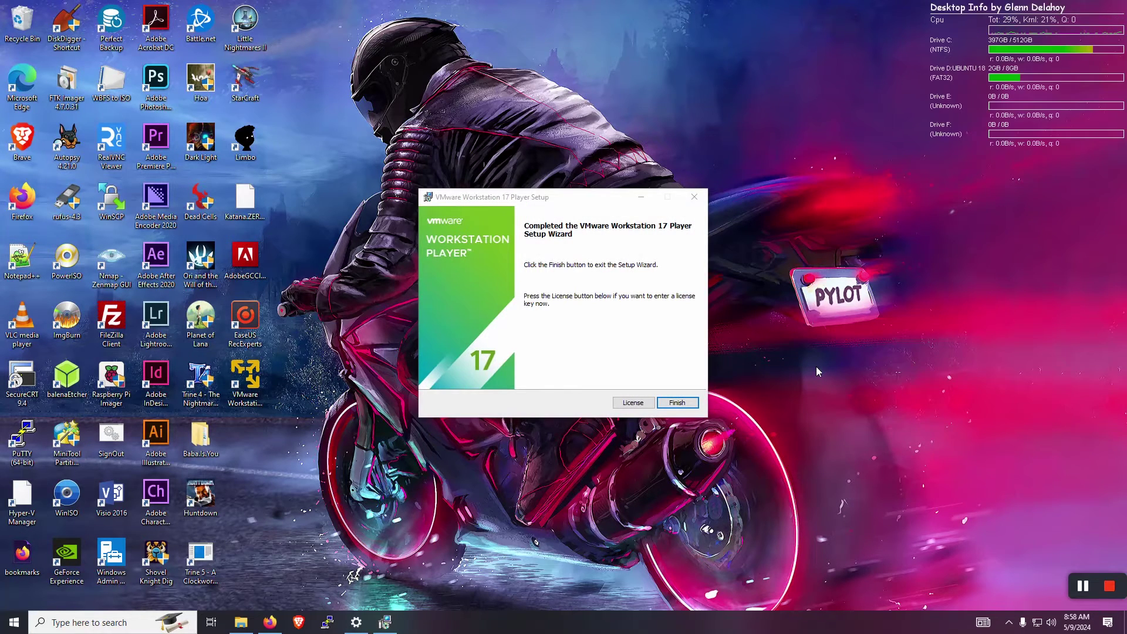
pyautogui.click(676, 402)
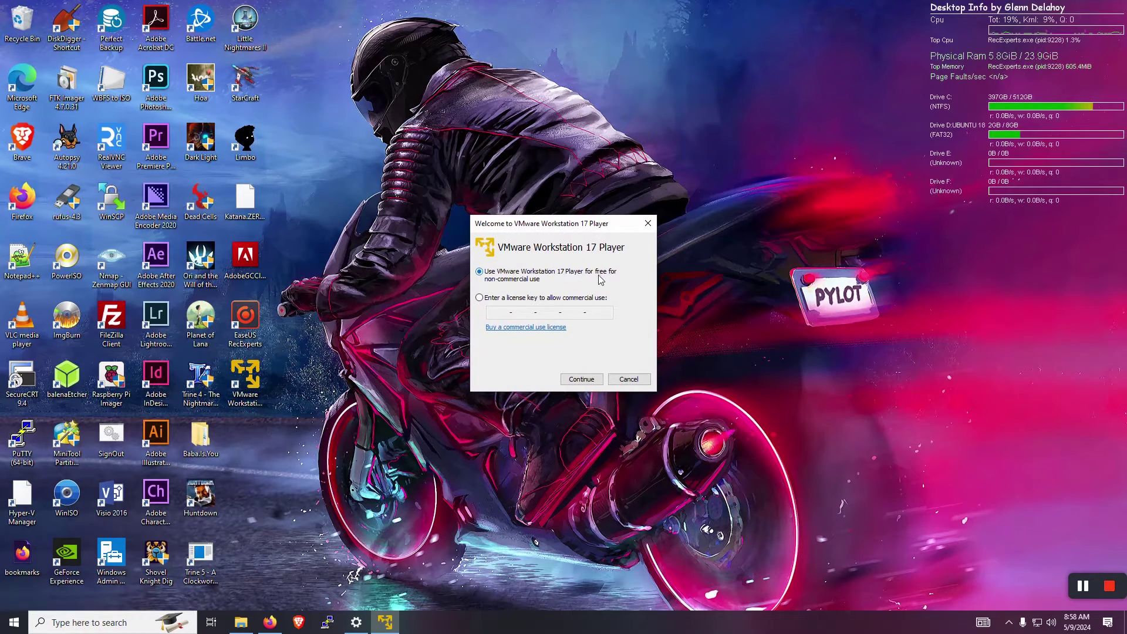
# - Choose free non-commercial use and start a new VM from the ubuntu-22.04.3-desktop-amd64 ISO
pyautogui.click(572, 381)
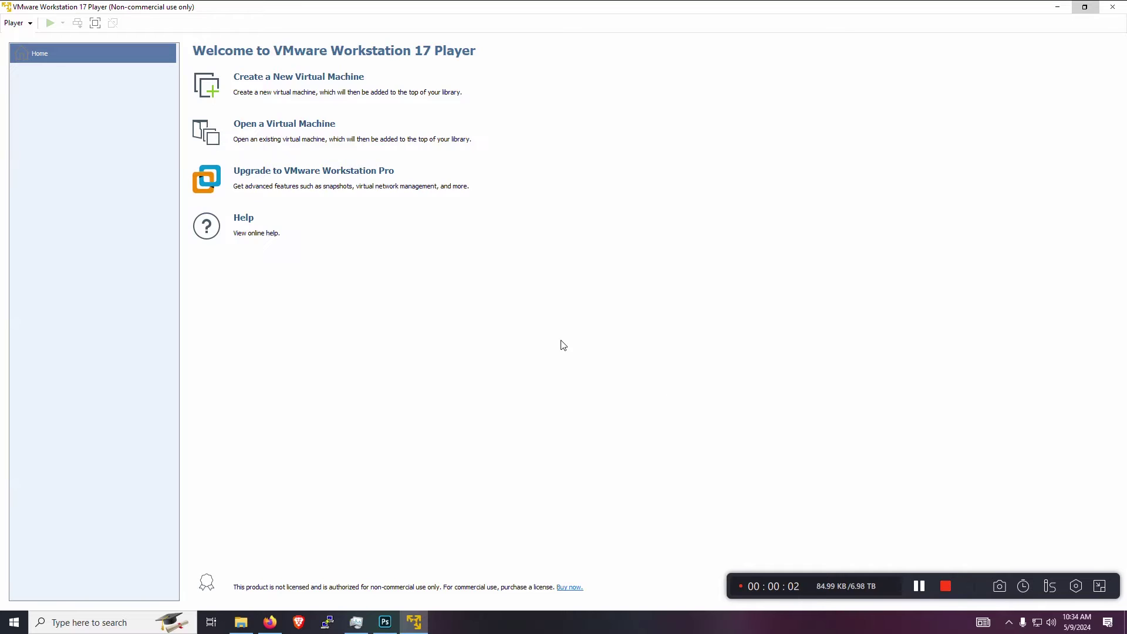
pyautogui.click(270, 81)
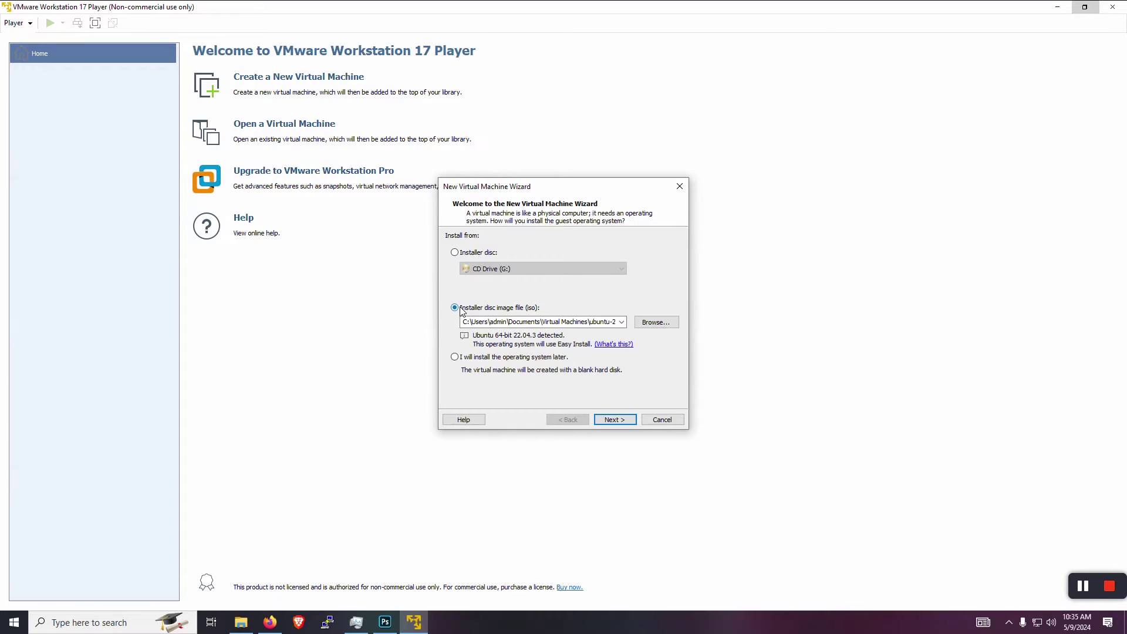
pyautogui.click(655, 323)
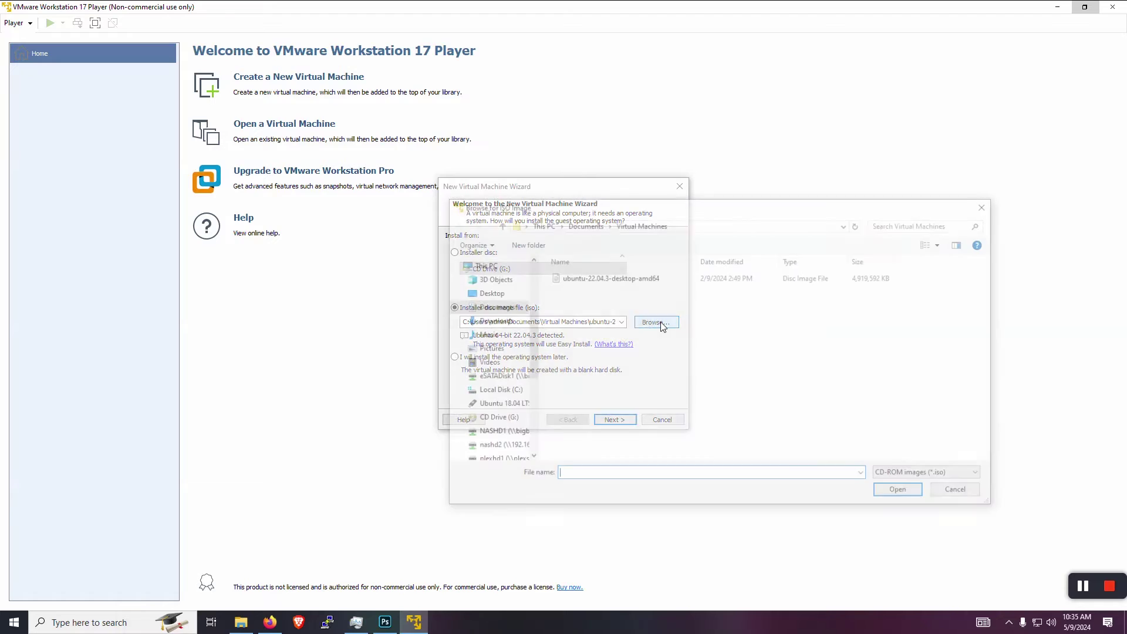
pyautogui.click(573, 280)
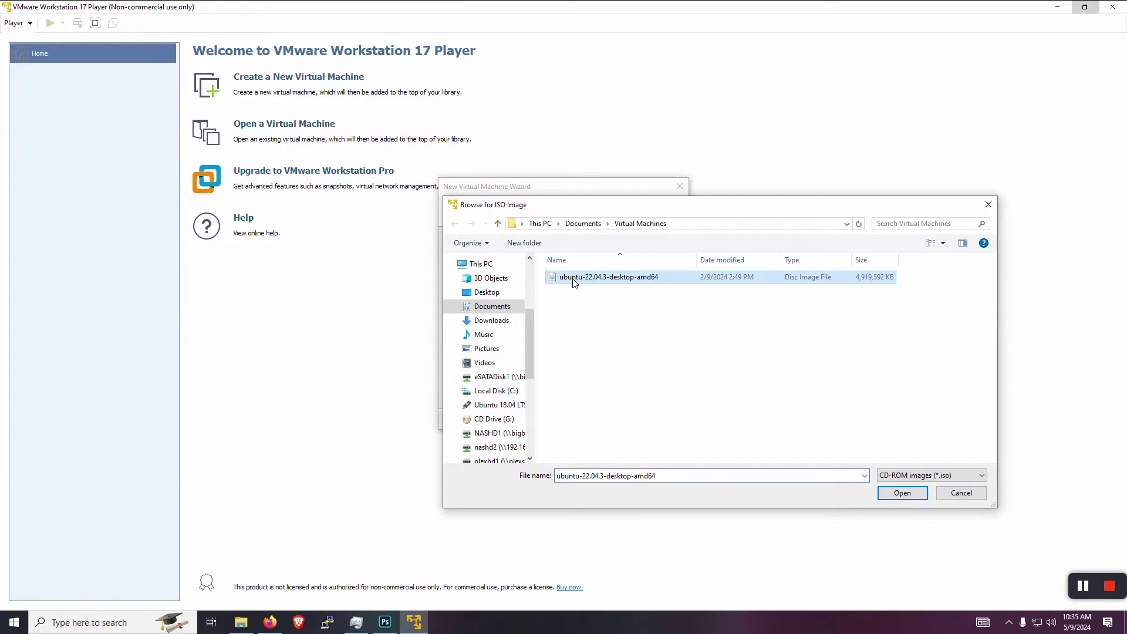
pyautogui.click(890, 495)
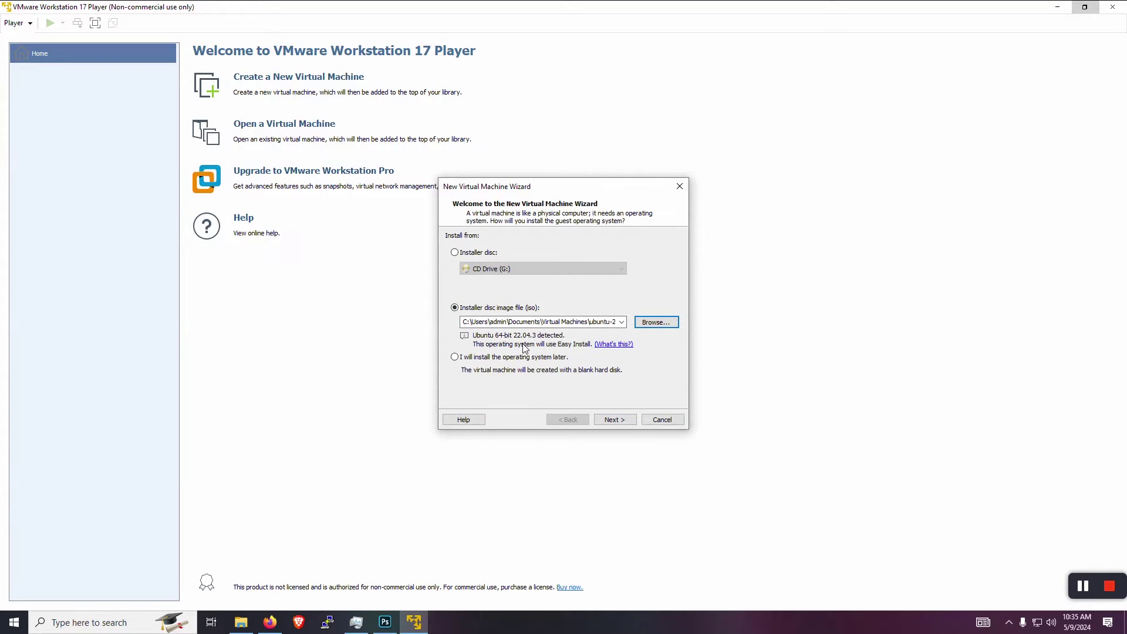
pyautogui.click(622, 421)
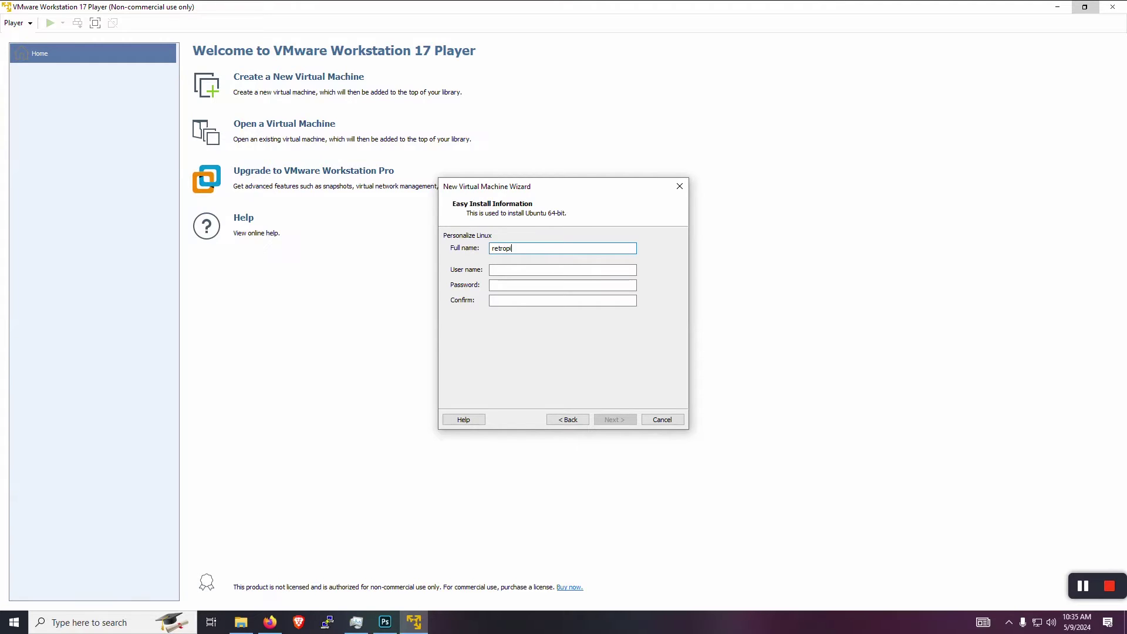
# - Fill in the Easy Install user name and the account password
pyautogui.click(562, 270)
pyautogui.click(563, 284)
pyautogui.click(562, 300)
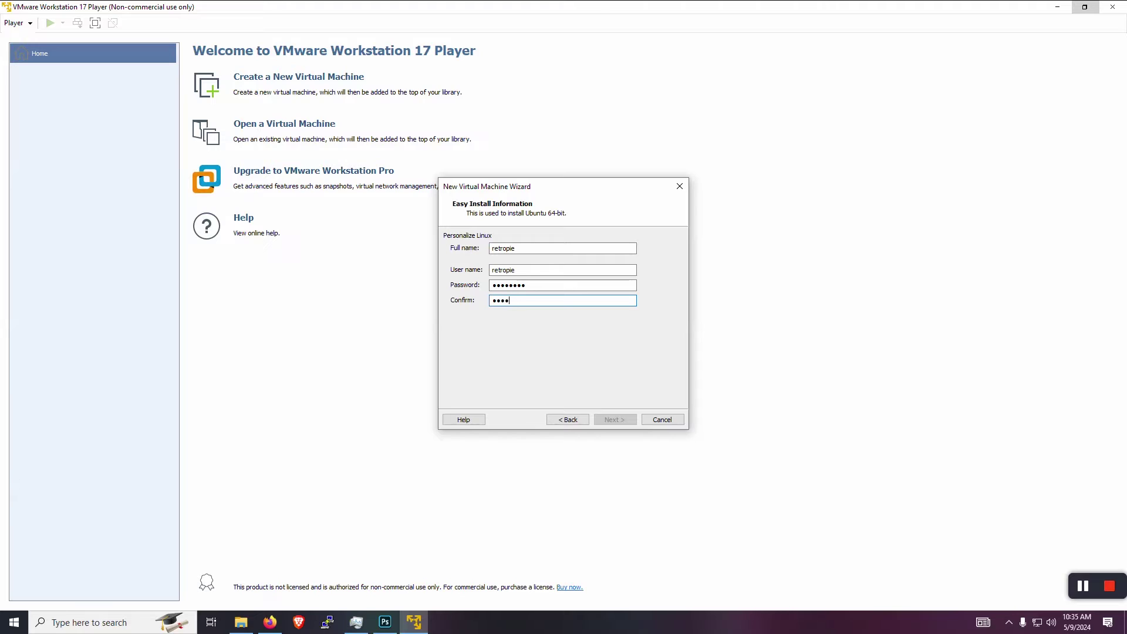
pyautogui.write('retropie')
# - Name the VM Retropie-PC with a 50 GB disk stored as a single file
pyautogui.click(614, 419)
pyautogui.write('Retrop')
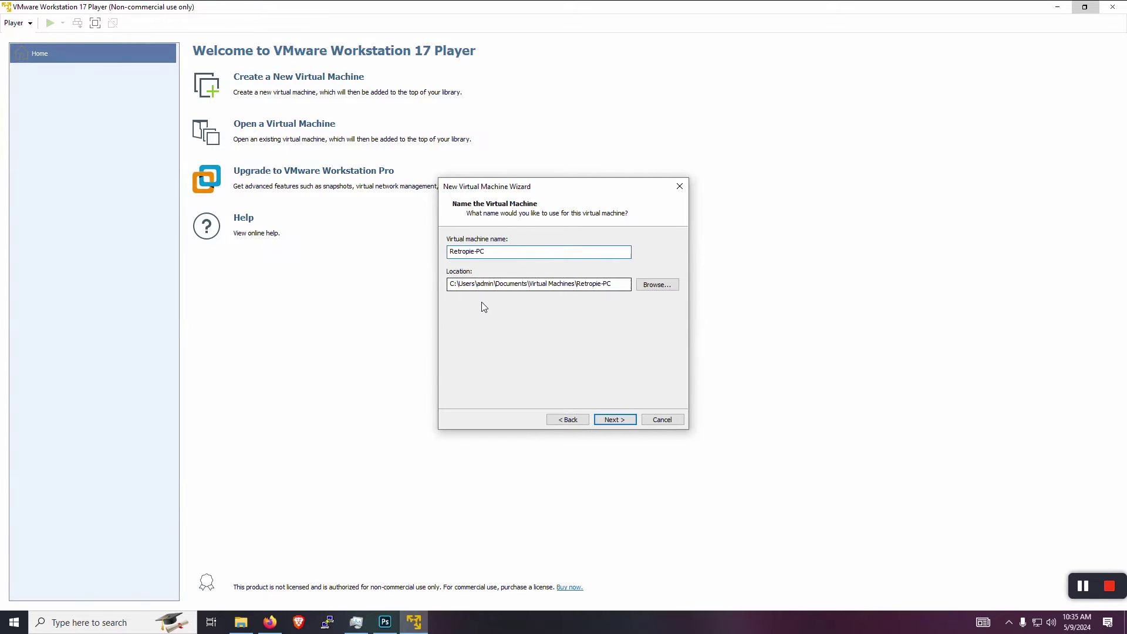
pyautogui.click(622, 420)
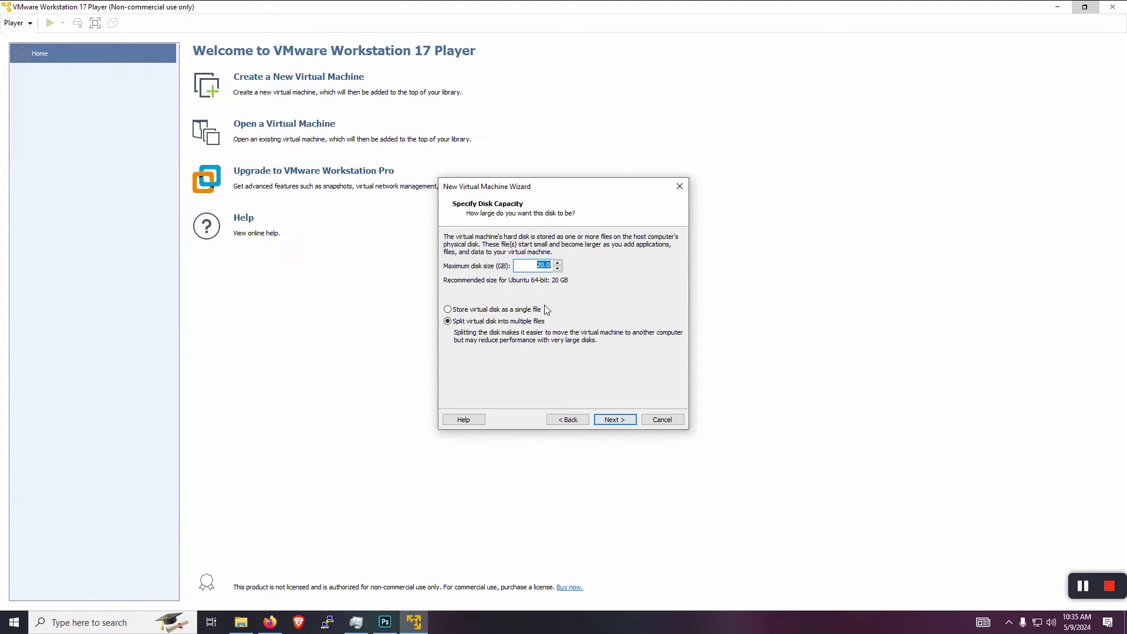
pyautogui.write('50')
pyautogui.click(475, 310)
pyautogui.click(614, 417)
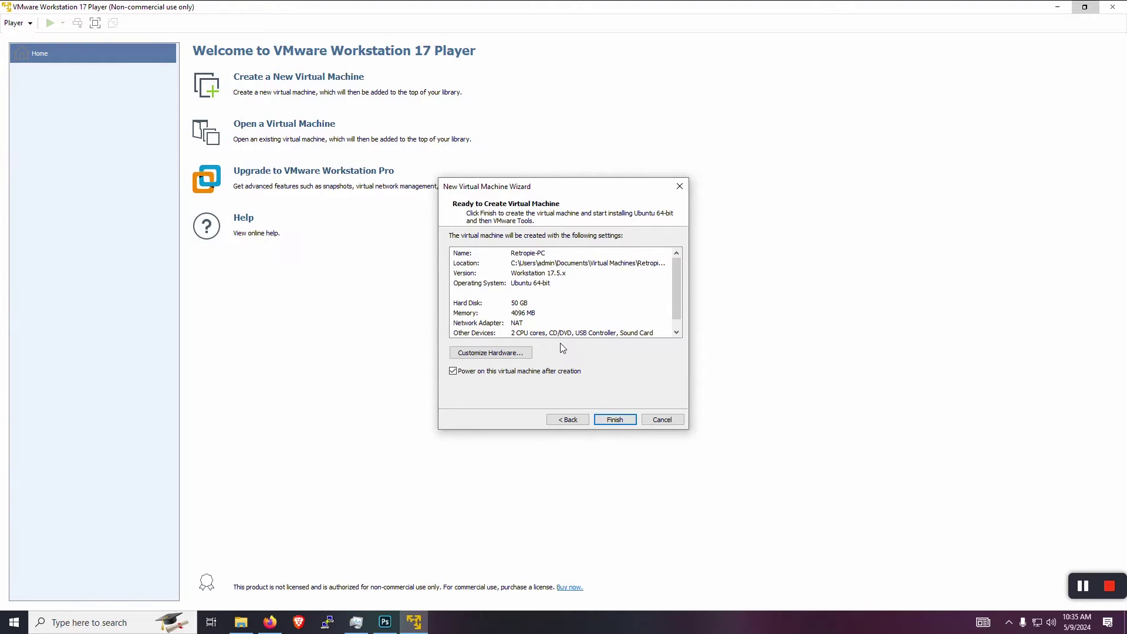
# - Set the VM memory to 6144 MB and enable Virtualize Intel VT-x/EPT
pyautogui.click(518, 353)
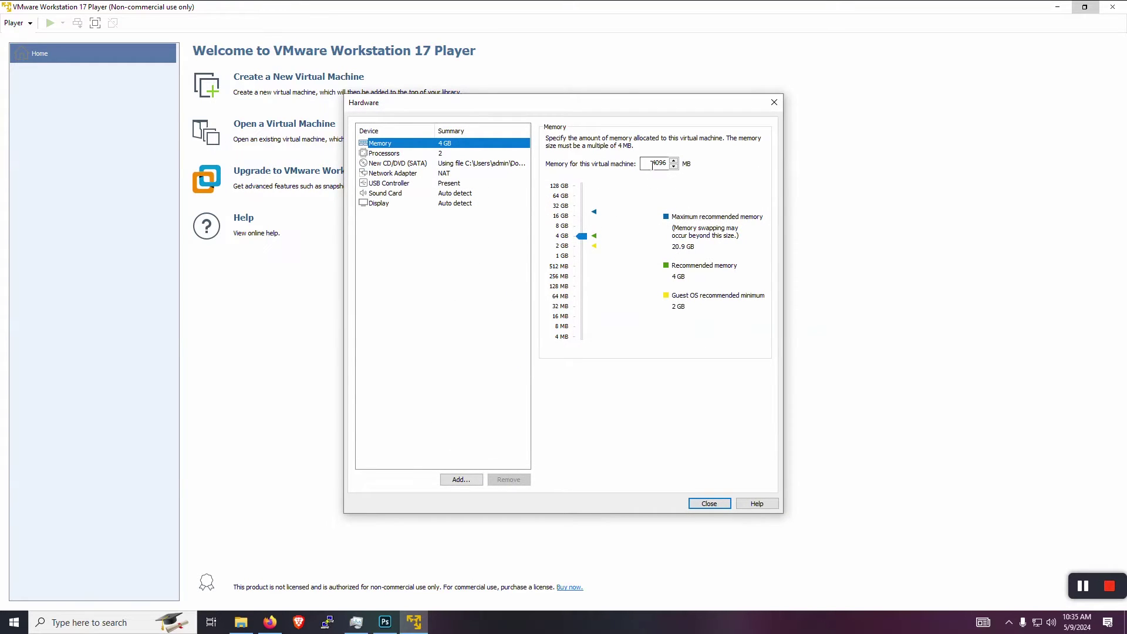
pyautogui.doubleClick(652, 165)
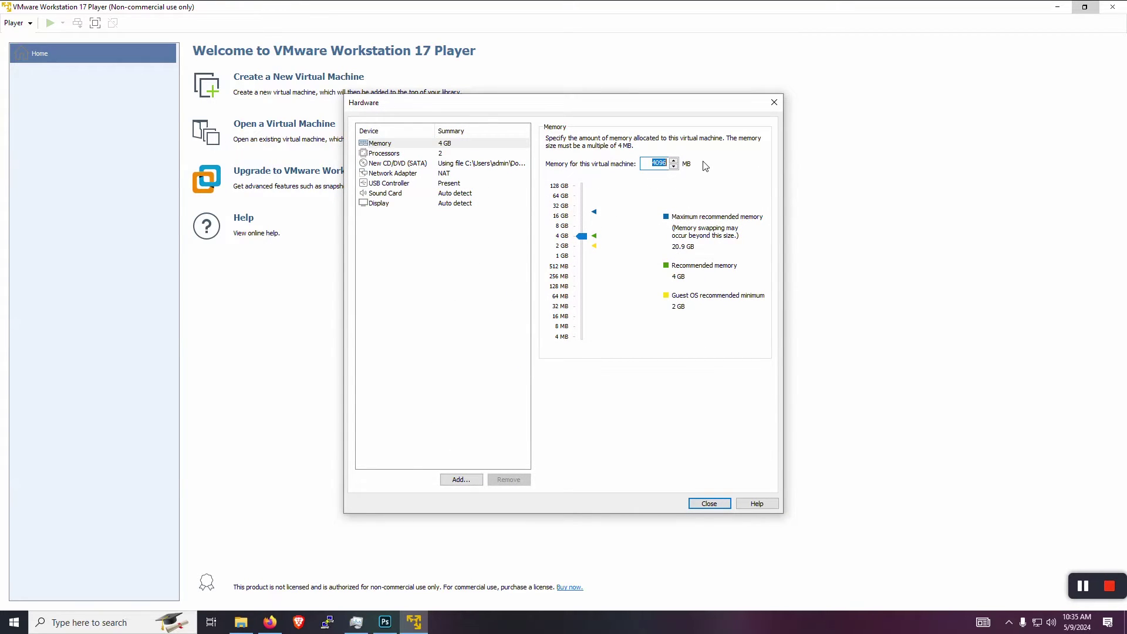
pyautogui.write('6144')
pyautogui.click(443, 155)
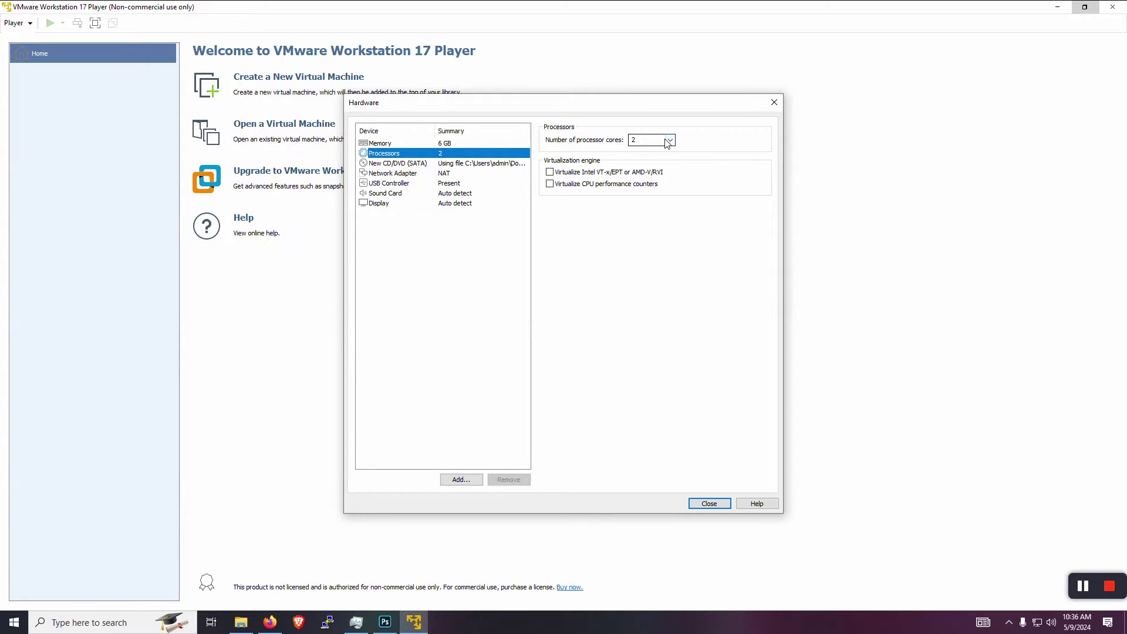
pyautogui.click(550, 172)
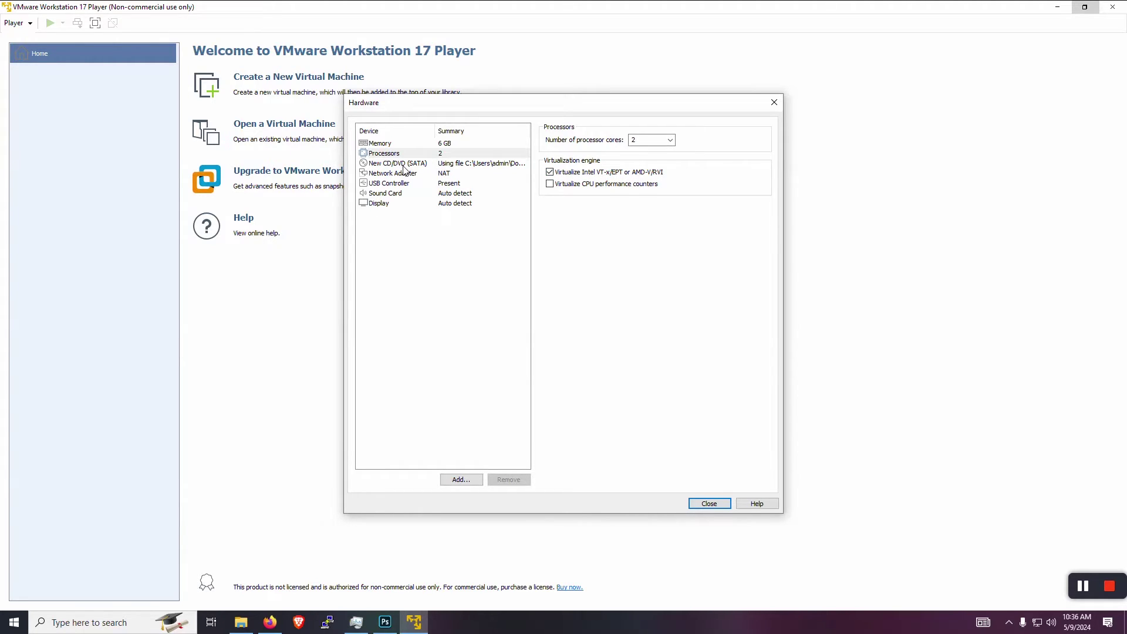
# - Review the Network and USB settings, then create and power on Retropie-PC
pyautogui.click(399, 175)
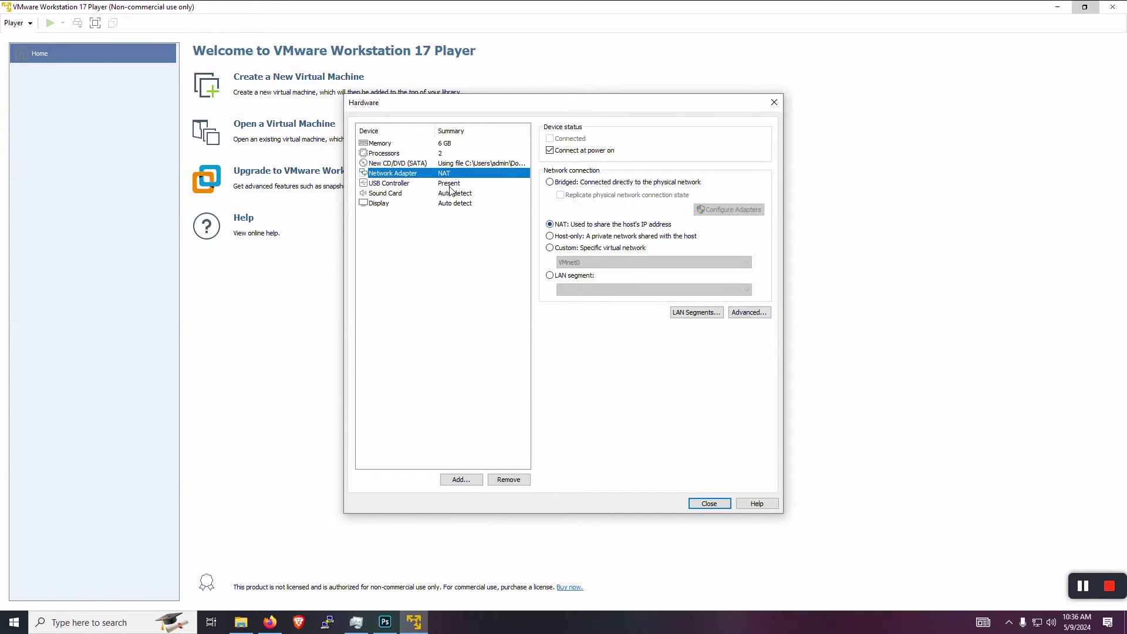
pyautogui.click(392, 185)
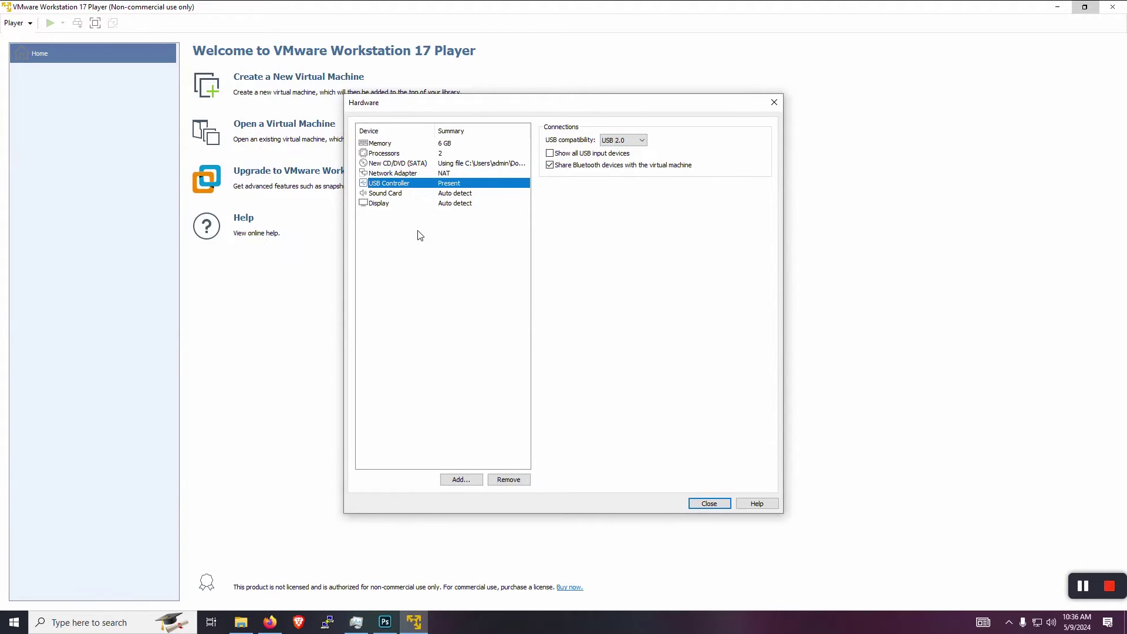
pyautogui.click(703, 507)
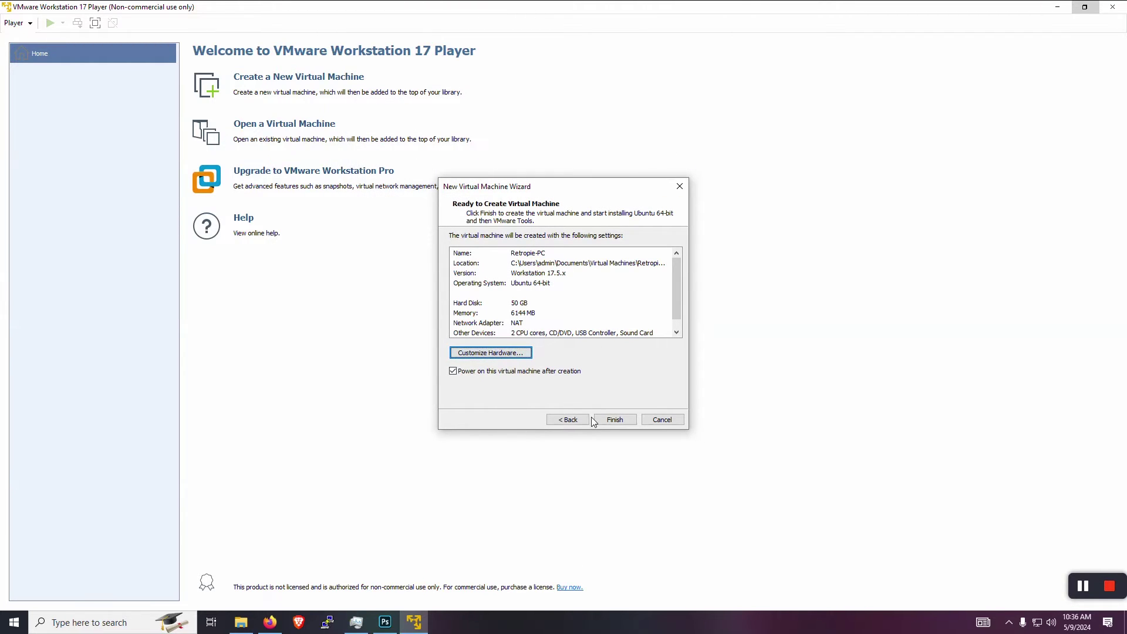
pyautogui.click(615, 421)
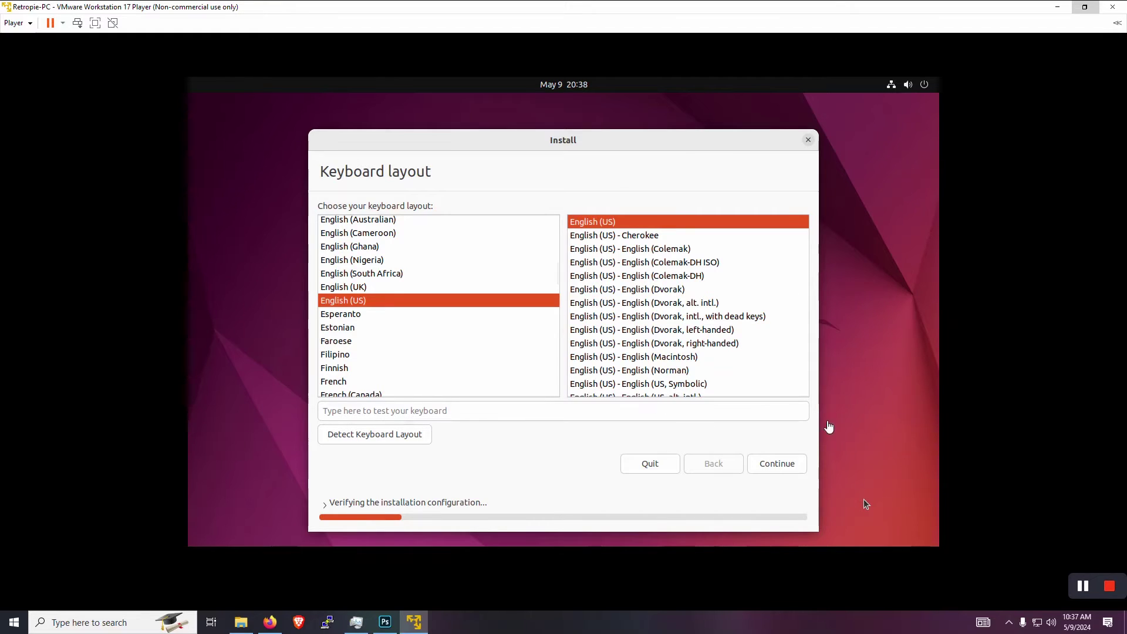
# - Give input control to the VM at the Ubuntu installer's Keyboard layout page
pyautogui.click(780, 464)
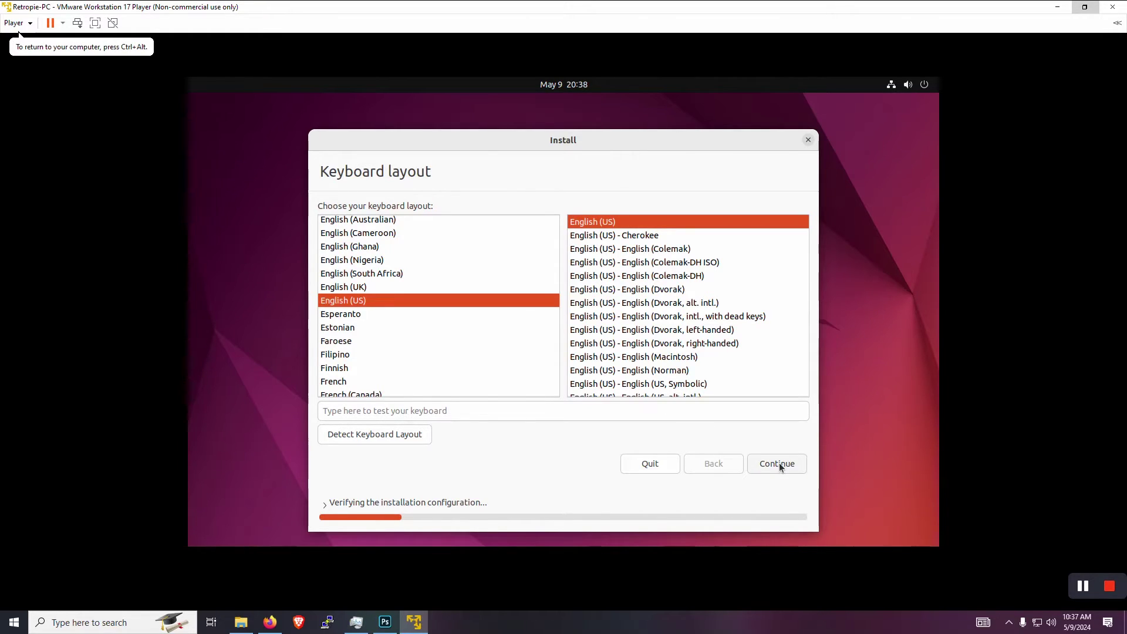
# - Keep English (US) and minimal installation, choose Erase disk and install Ubuntu, and confirm partitioning
pyautogui.click(780, 463)
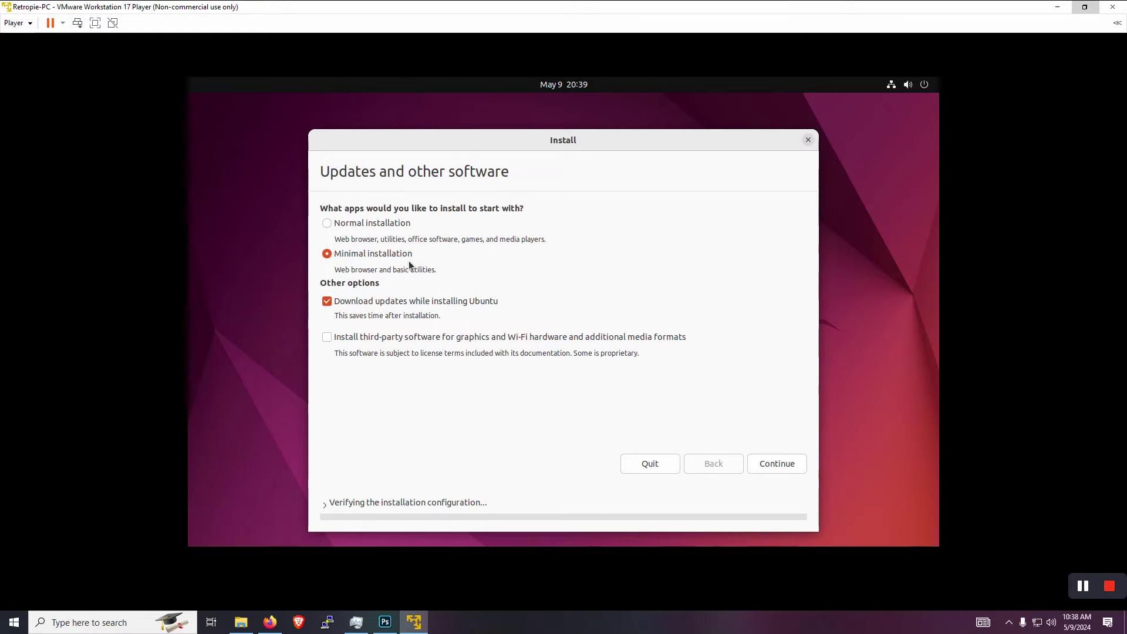
pyautogui.click(784, 464)
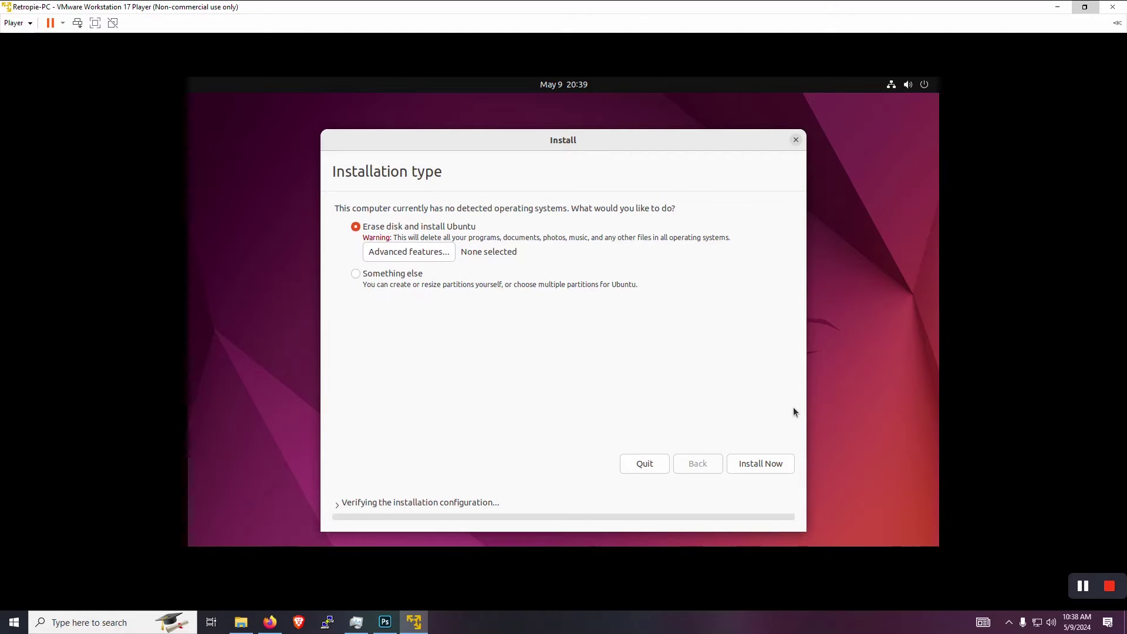
pyautogui.click(747, 463)
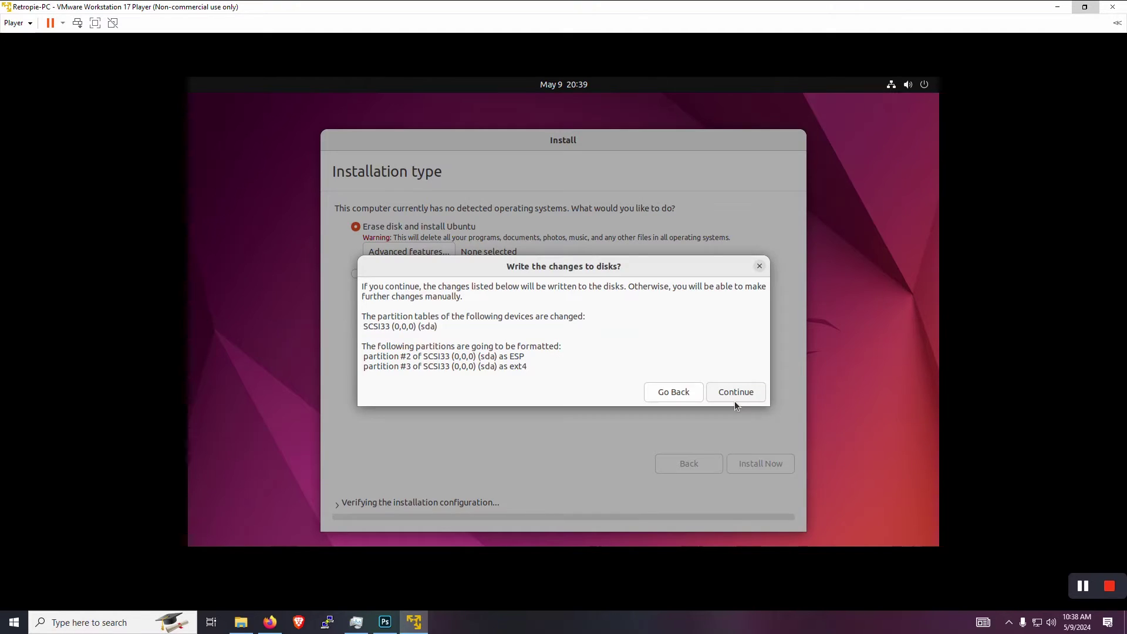
pyautogui.click(709, 392)
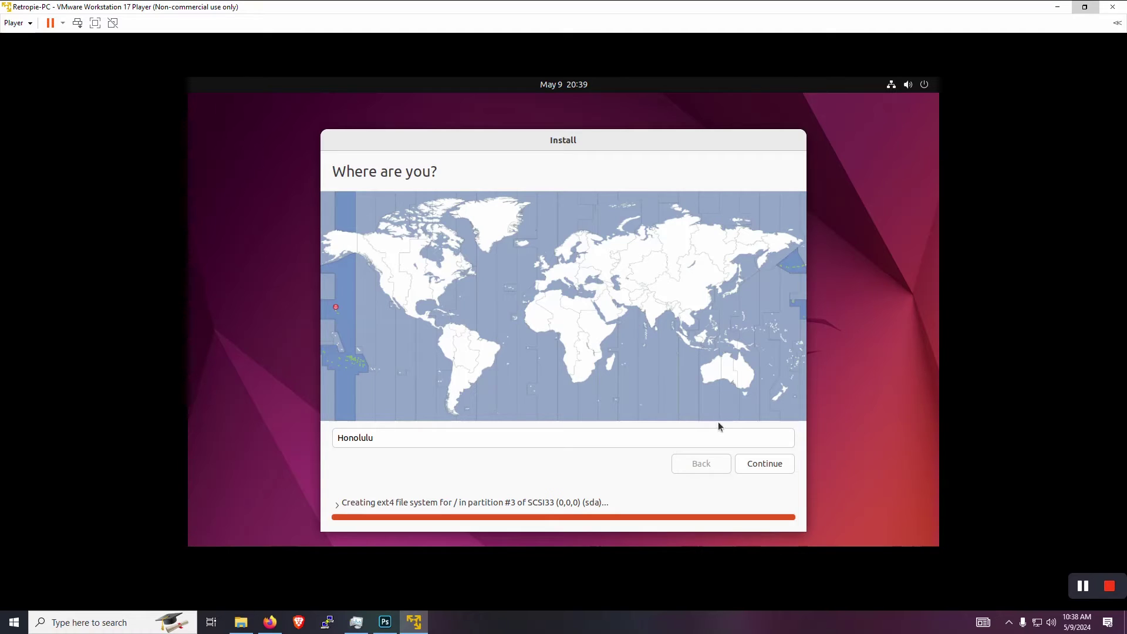
# - Accept the Honolulu time zone, enter the user's name, and set computer name retropie-pc
pyautogui.click(765, 465)
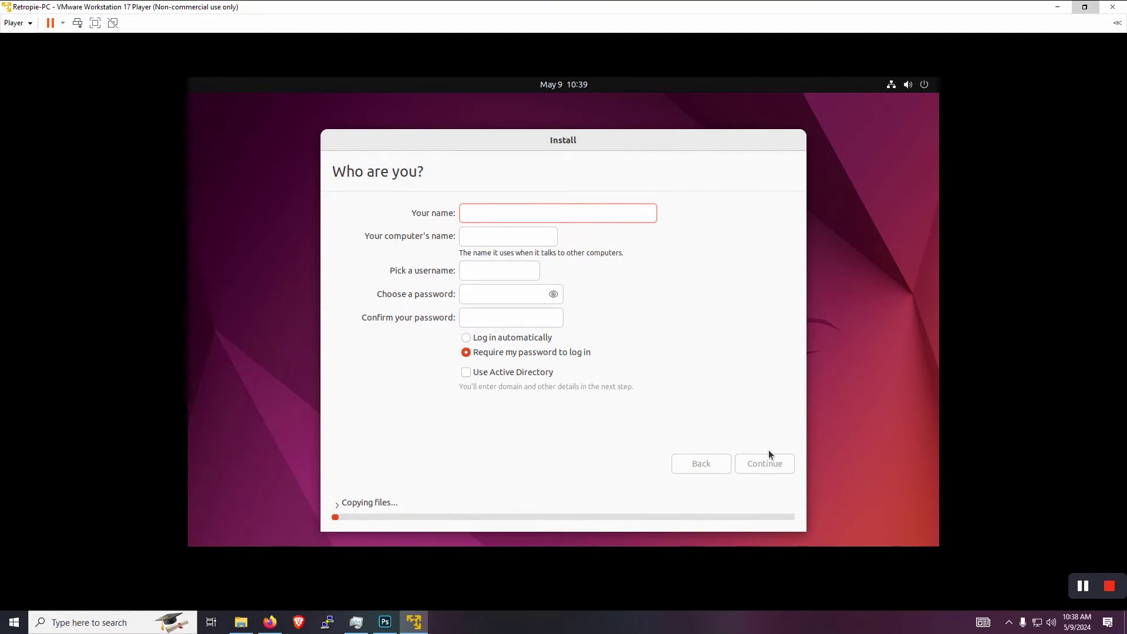
pyautogui.write('retr')
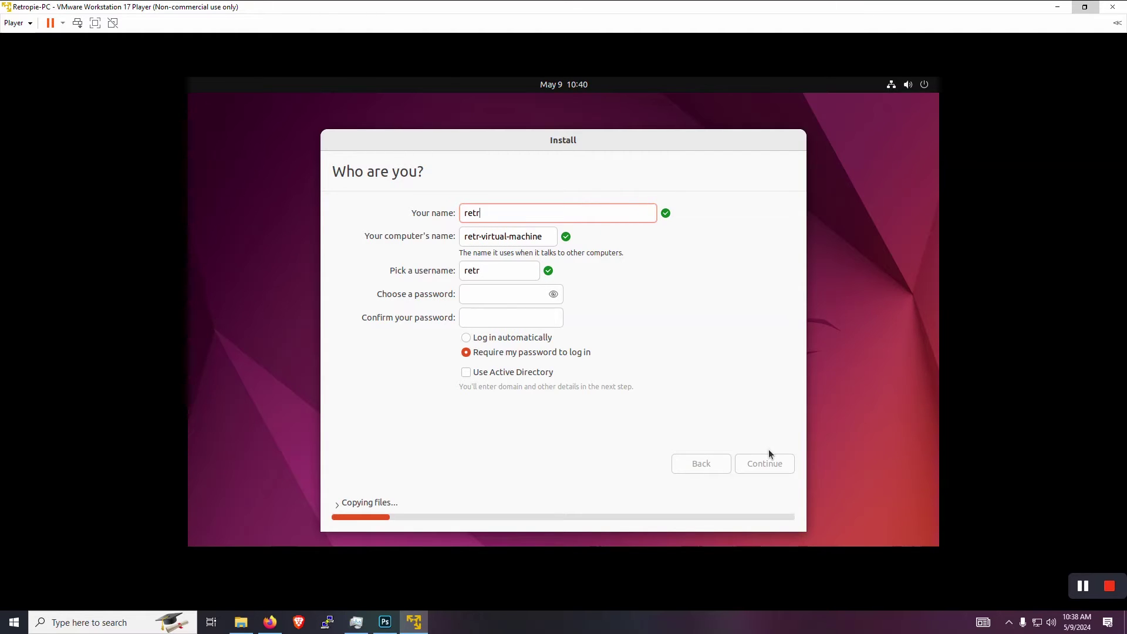
pyautogui.write('opie')
pyautogui.press('Tab')
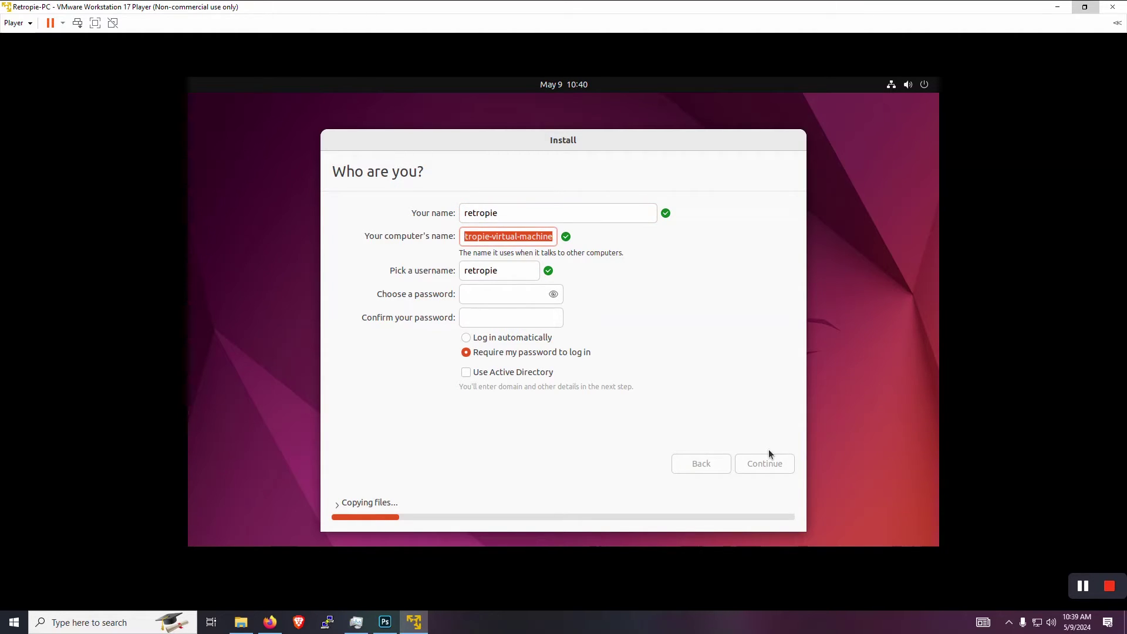
pyautogui.write('retropie')
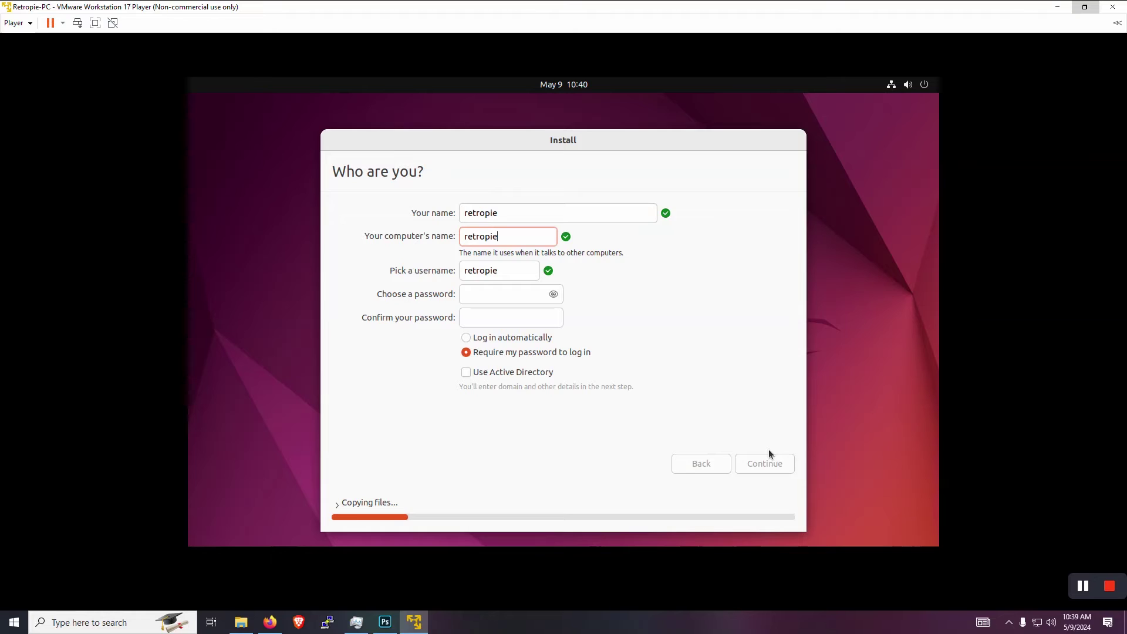
pyautogui.write('-pc')
# - Enter and confirm the password, enable automatic login, and continue the installation
pyautogui.press('Tab')
pyautogui.press('Tab')
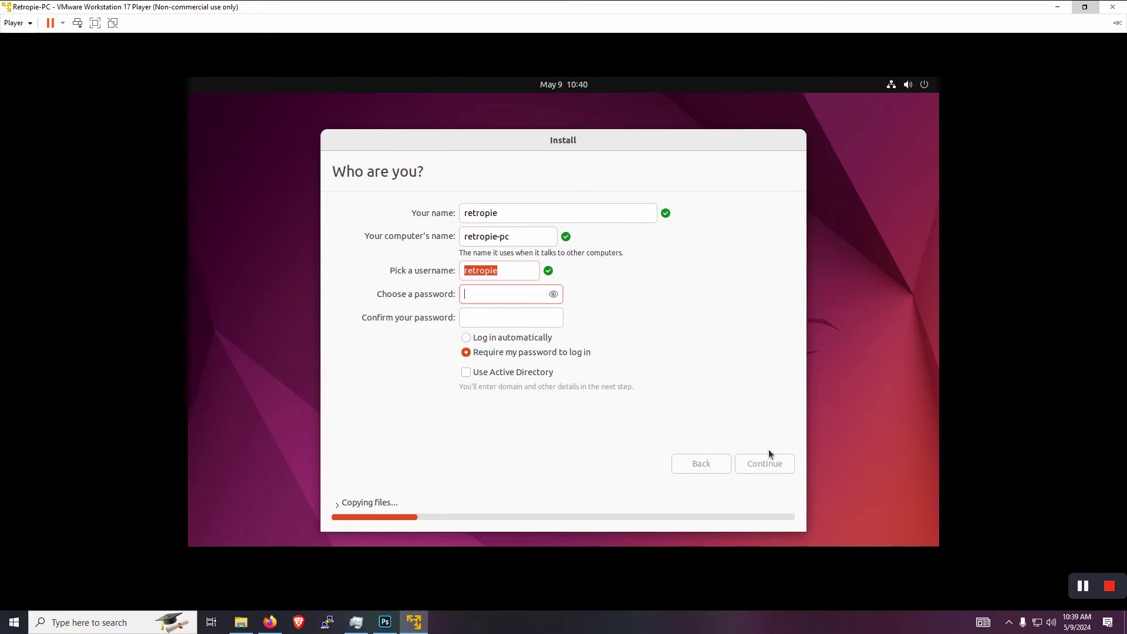
pyautogui.write('retropie')
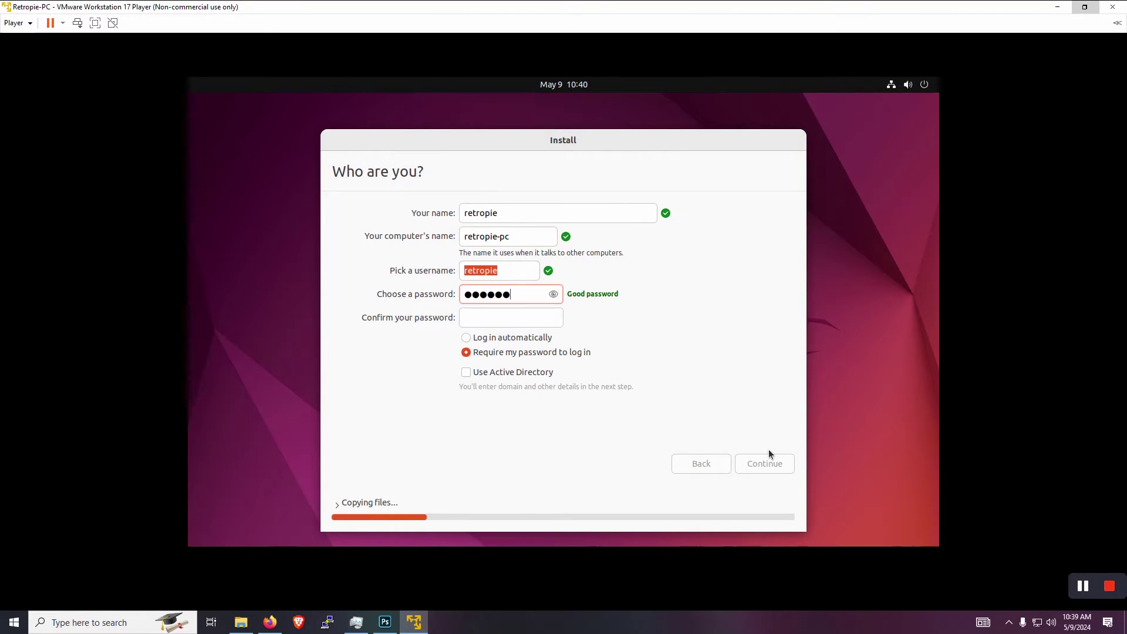
pyautogui.press('Tab')
pyautogui.write('retropi')
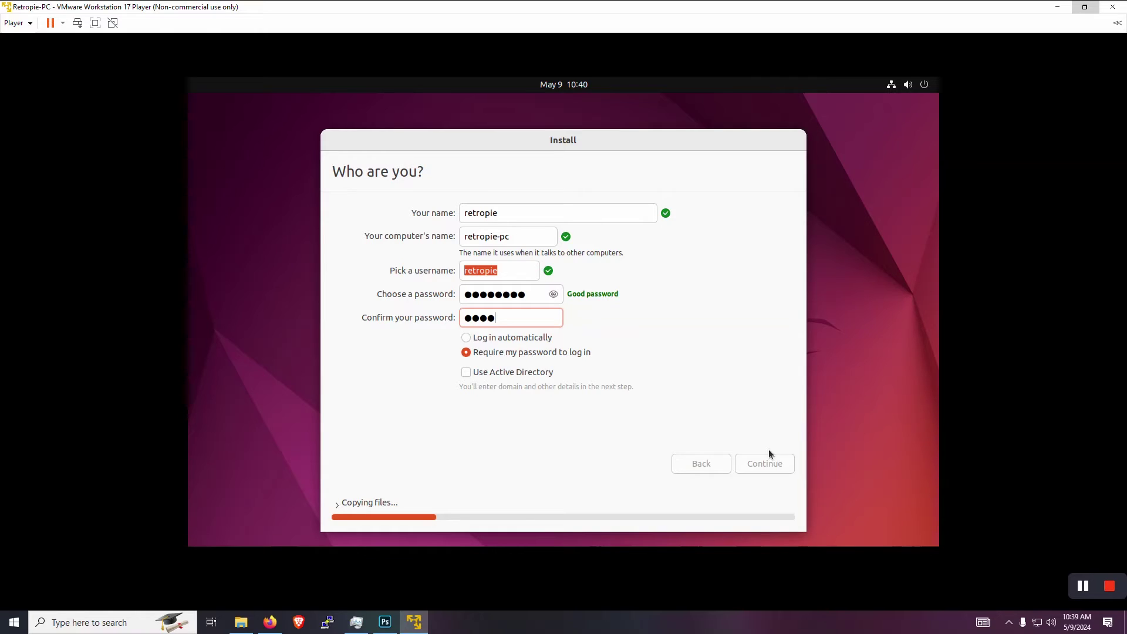
pyautogui.write('e')
pyautogui.click(485, 337)
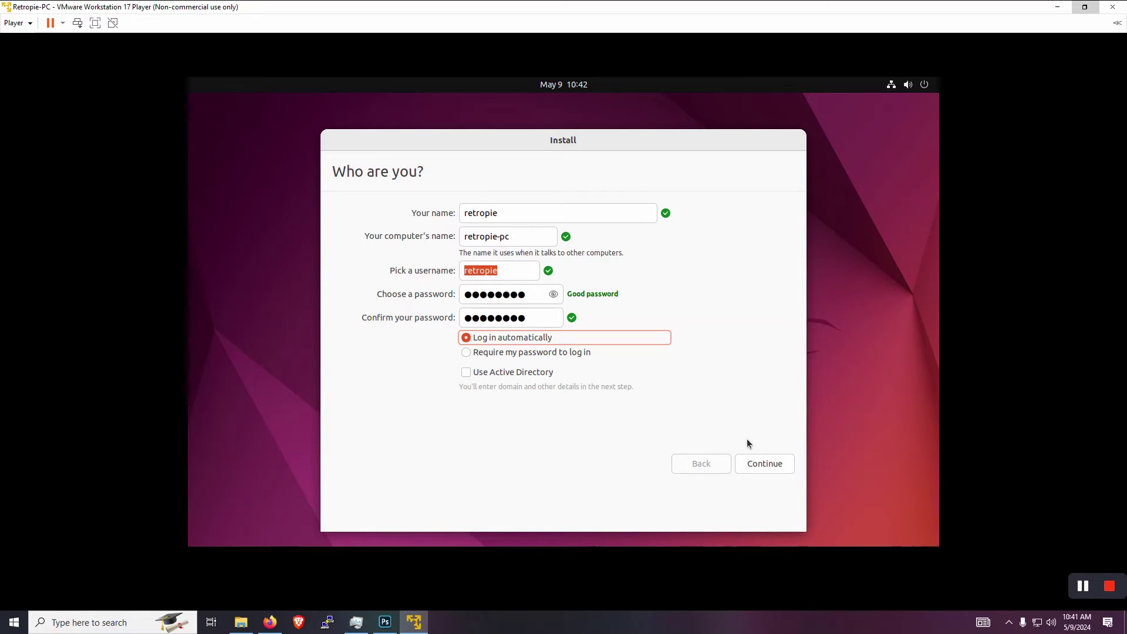
pyautogui.click(755, 463)
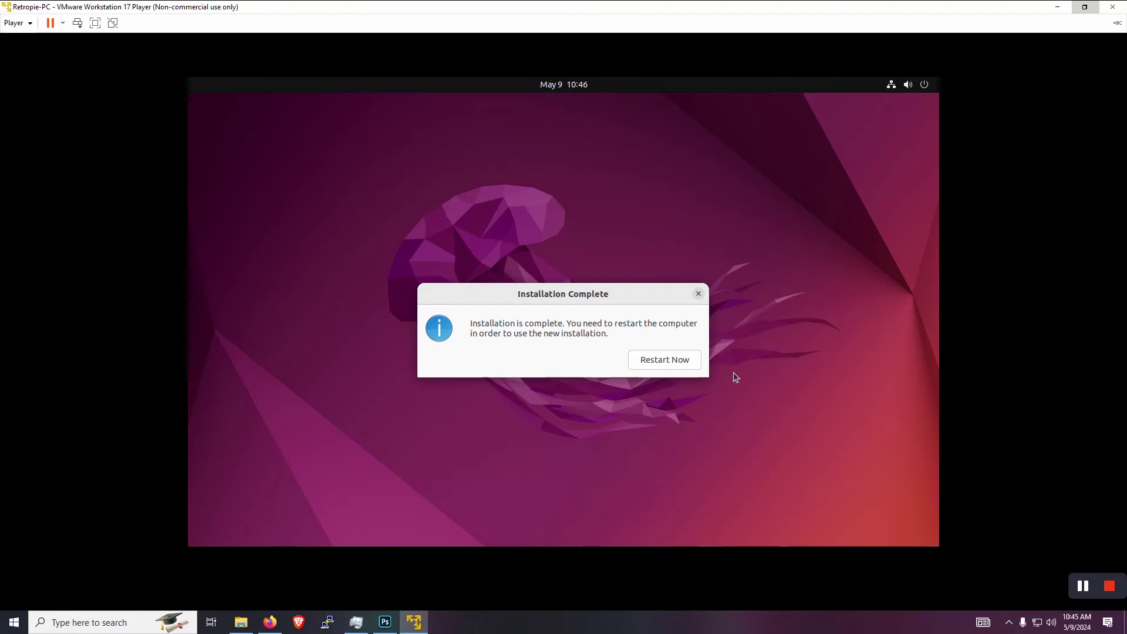
# - Reboot into the new Ubuntu install, skip Online Accounts, and close the Welcome to Ubuntu setup
pyautogui.click(686, 361)
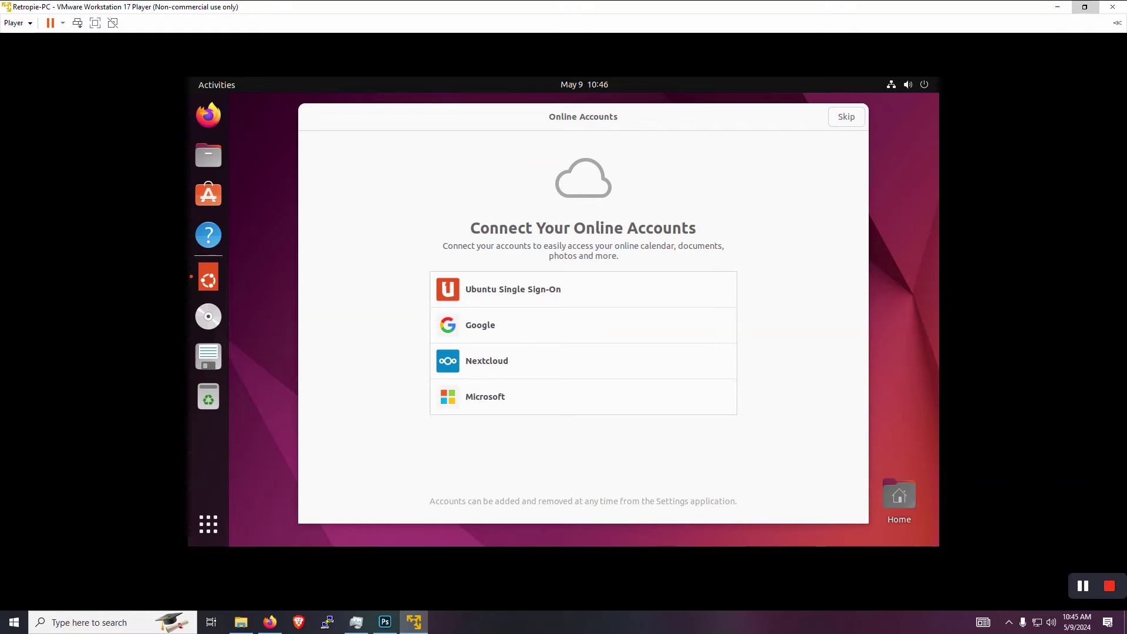
pyautogui.click(807, 111)
pyautogui.click(846, 116)
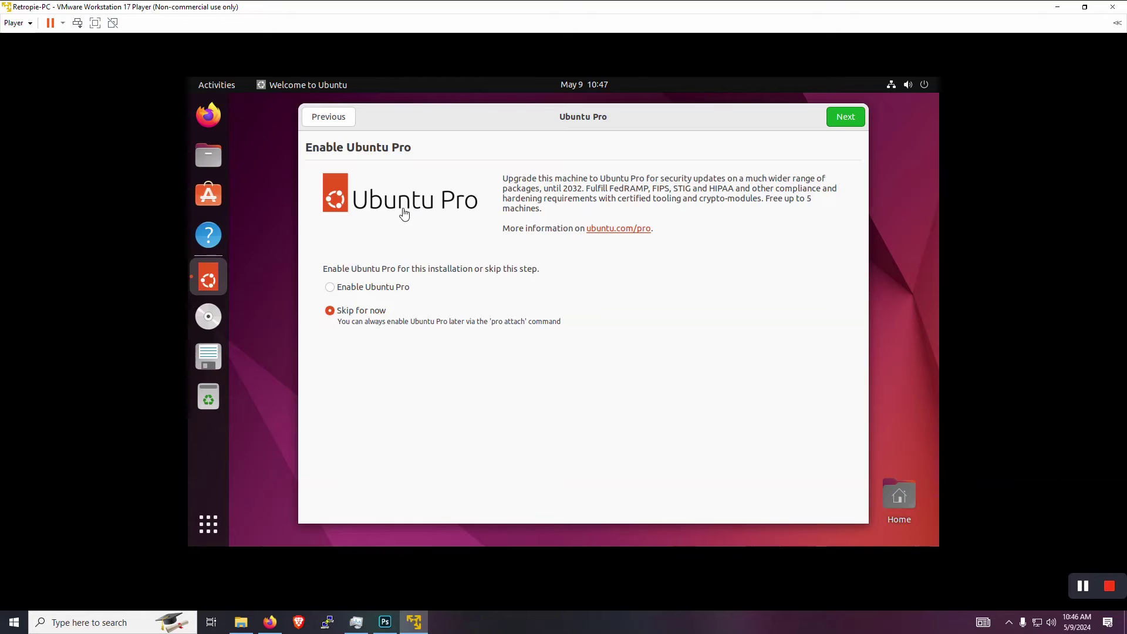
pyautogui.hotkey('alt', 'F4')
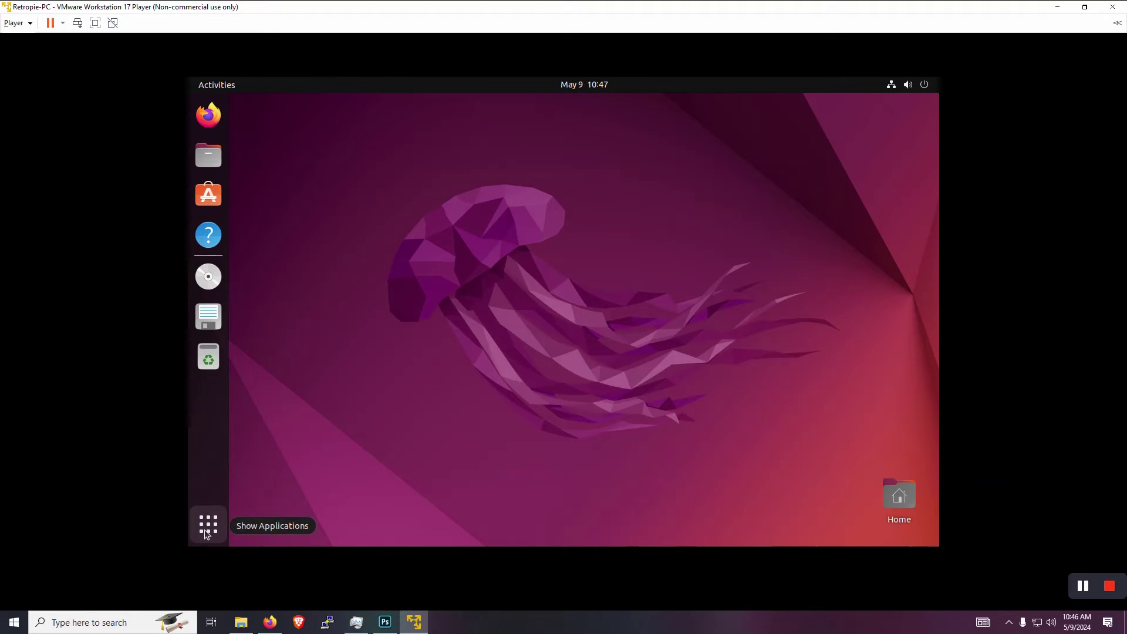
# - Open a Terminal from the application list and postpone the Software Updater with Remind Me Later
pyautogui.click(206, 536)
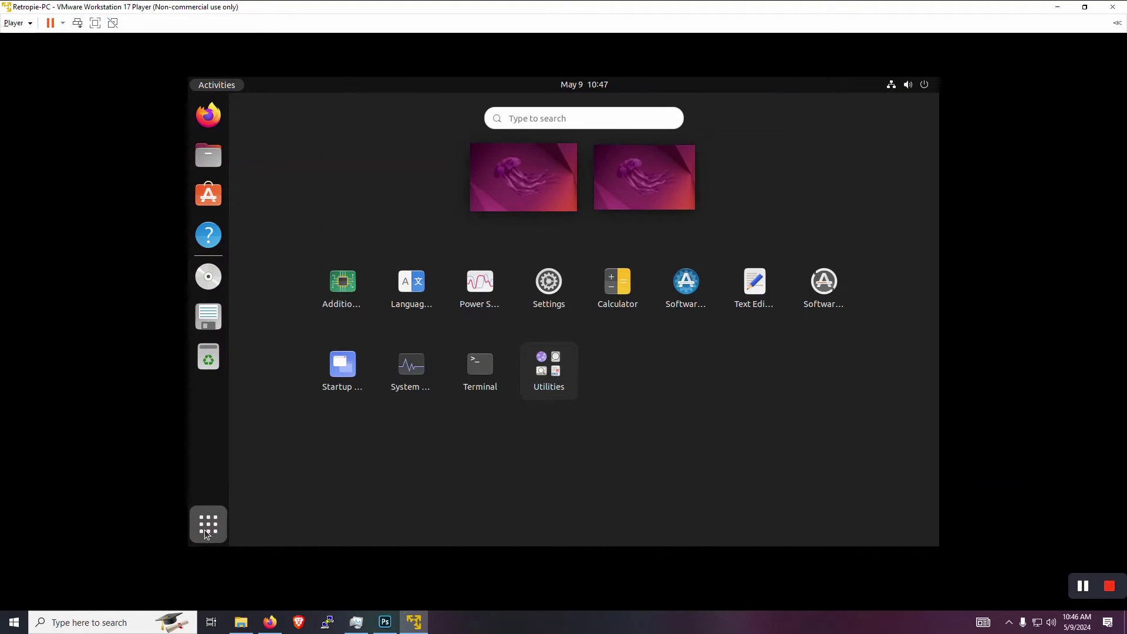
pyautogui.click(484, 365)
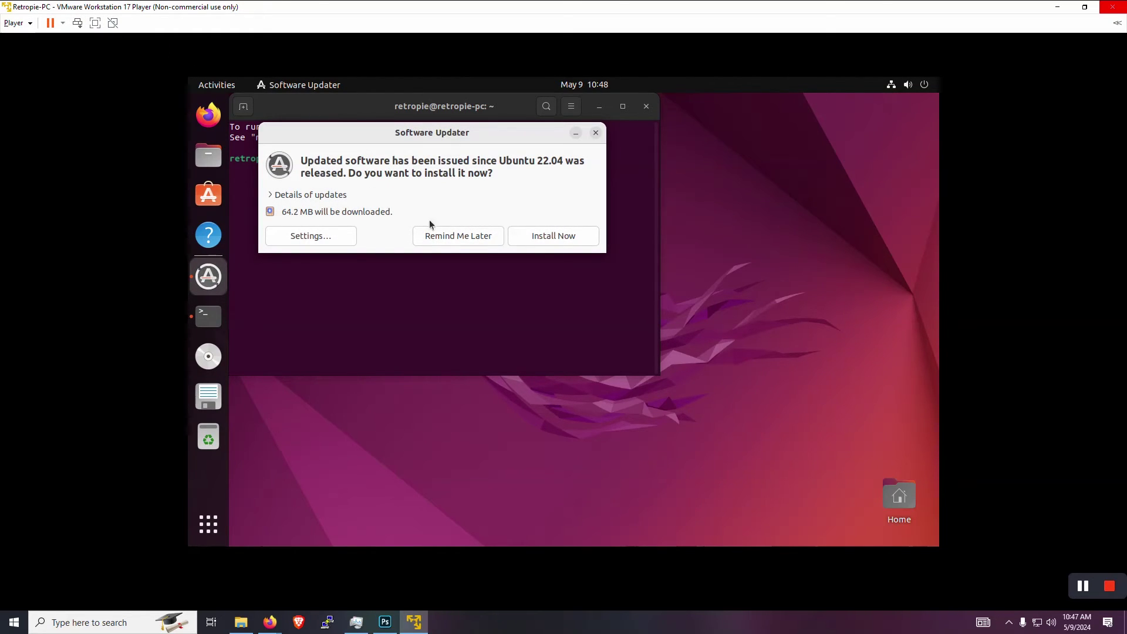
pyautogui.click(447, 237)
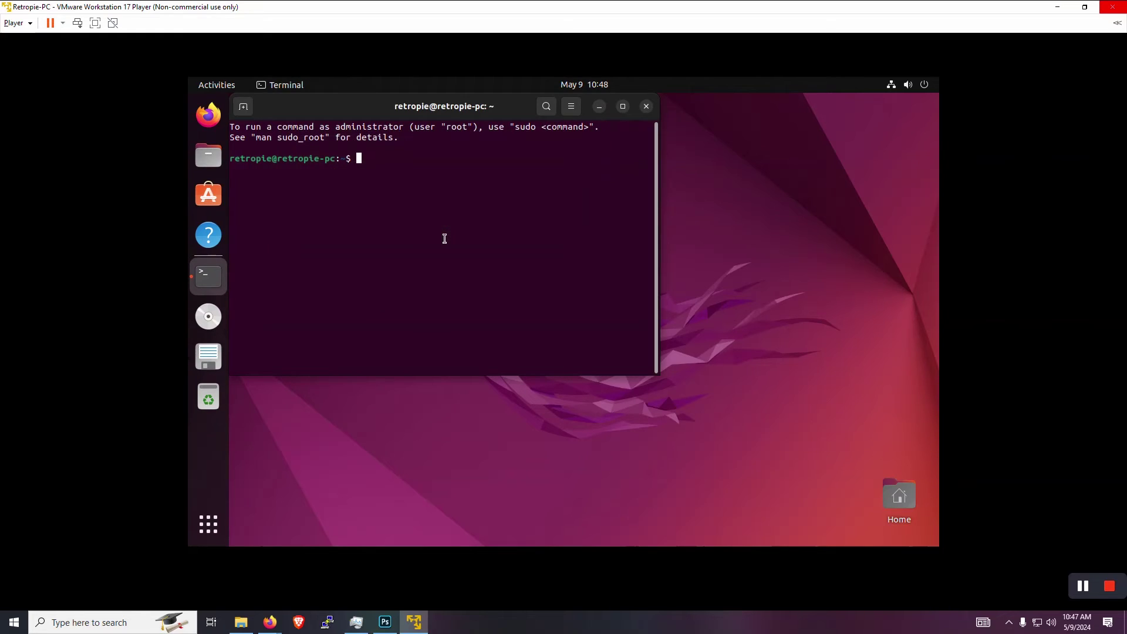
# - Run 'sudo apt update && sudo apt upgrade' in the Terminal and confirm the upgrade with y
pyautogui.rightClick(394, 165)
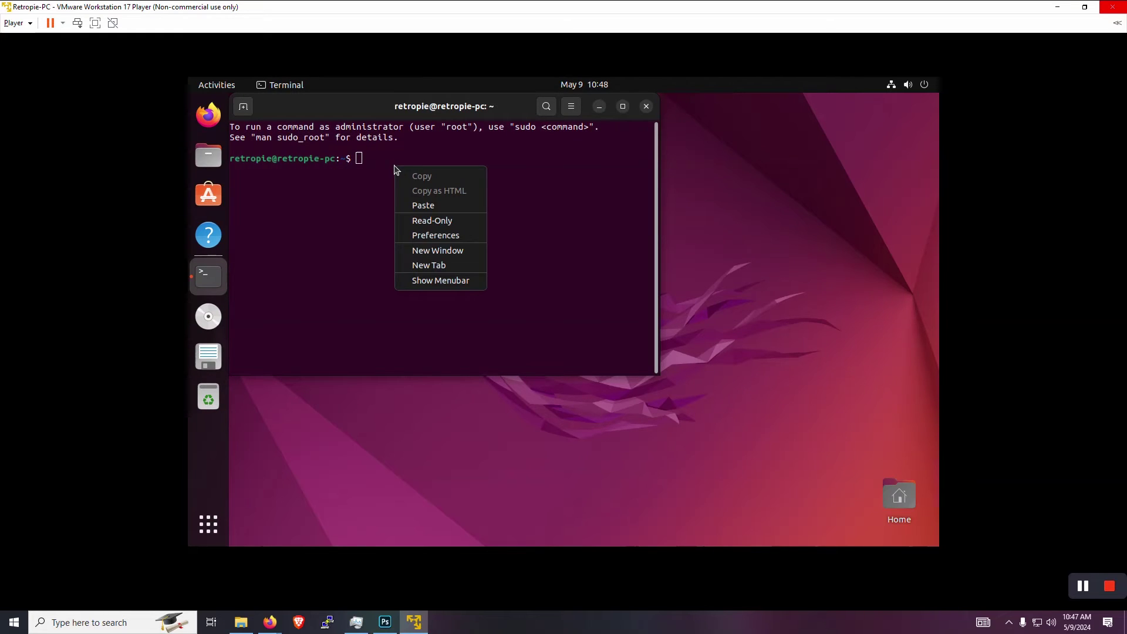
pyautogui.click(413, 206)
pyautogui.press('Return')
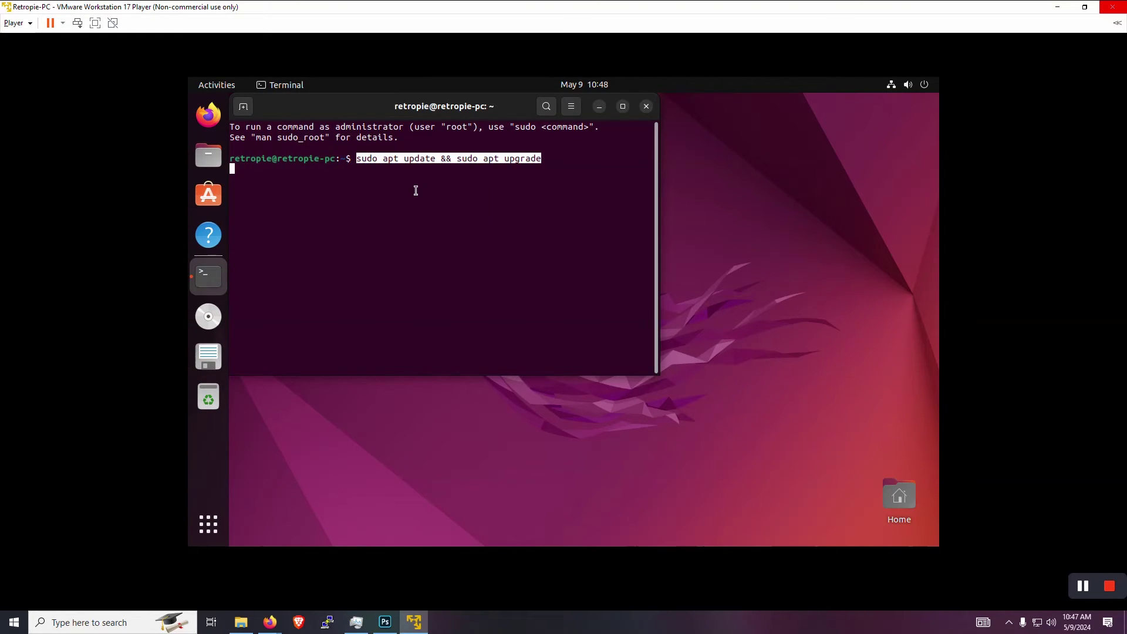
pyautogui.press('BackSpace')
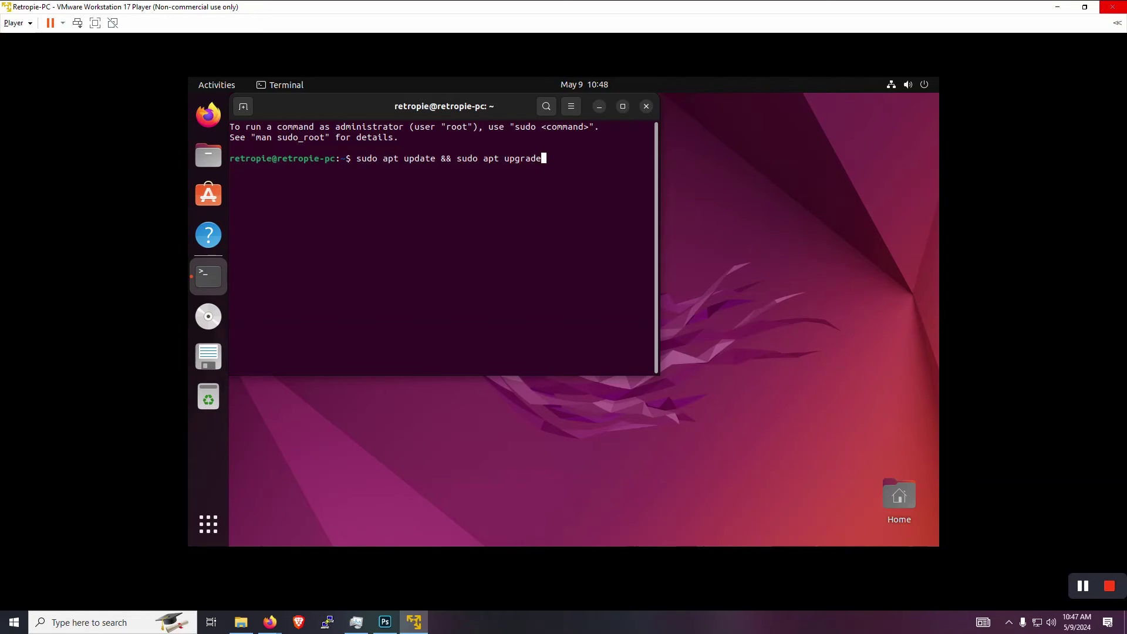
pyautogui.press('Return')
pyautogui.press('Return')
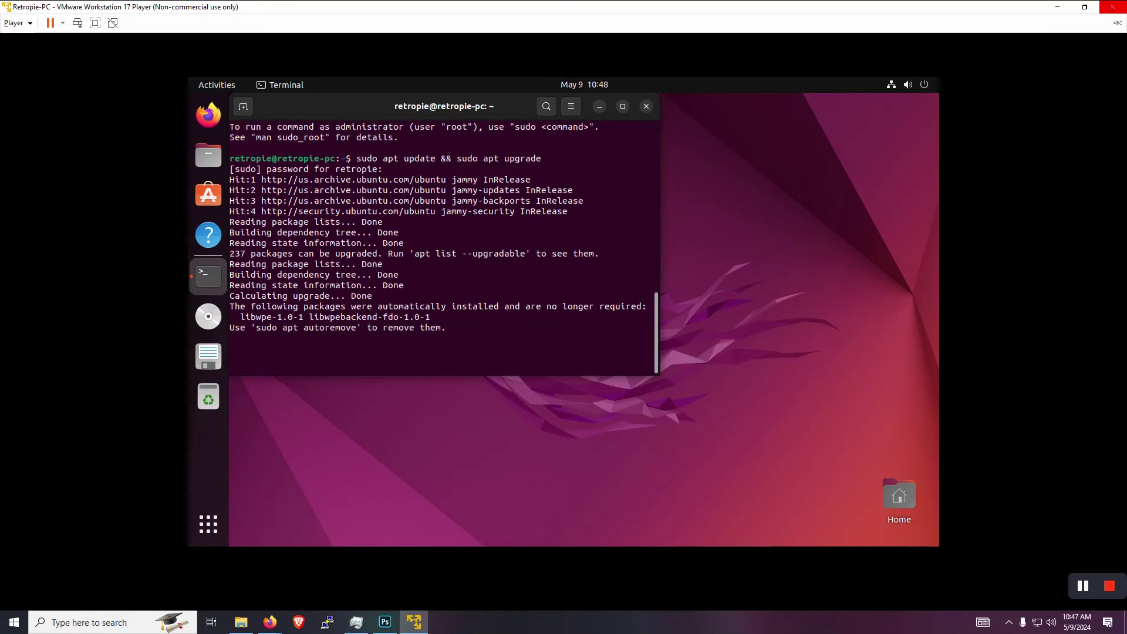
pyautogui.write('y')
pyautogui.press('Return')
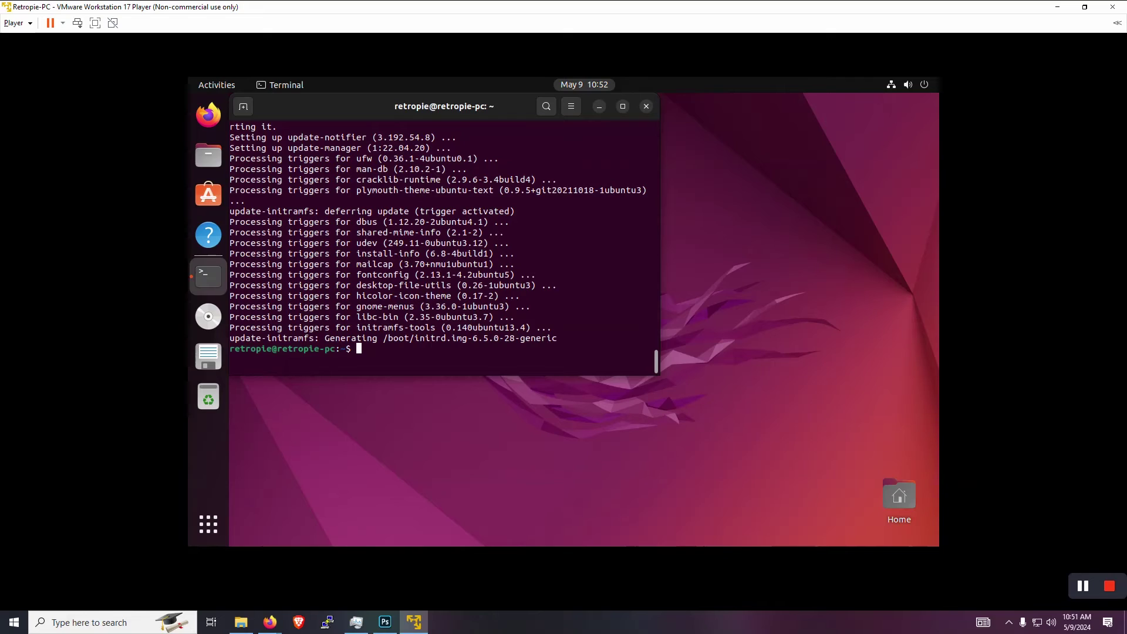
pyautogui.hotkey('alt', 'Tab')
# - Run 'sudo apt install -y git dialog unzip xmlstarlet' and scroll through the install output
pyautogui.click(490, 355)
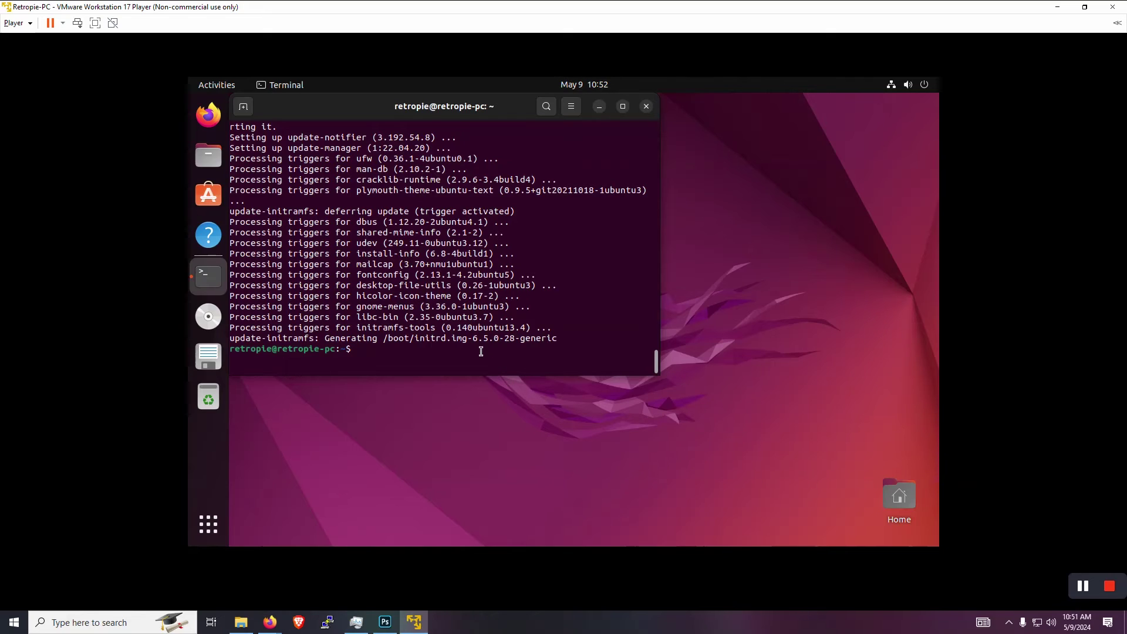
pyautogui.rightClick(481, 352)
pyautogui.click(507, 390)
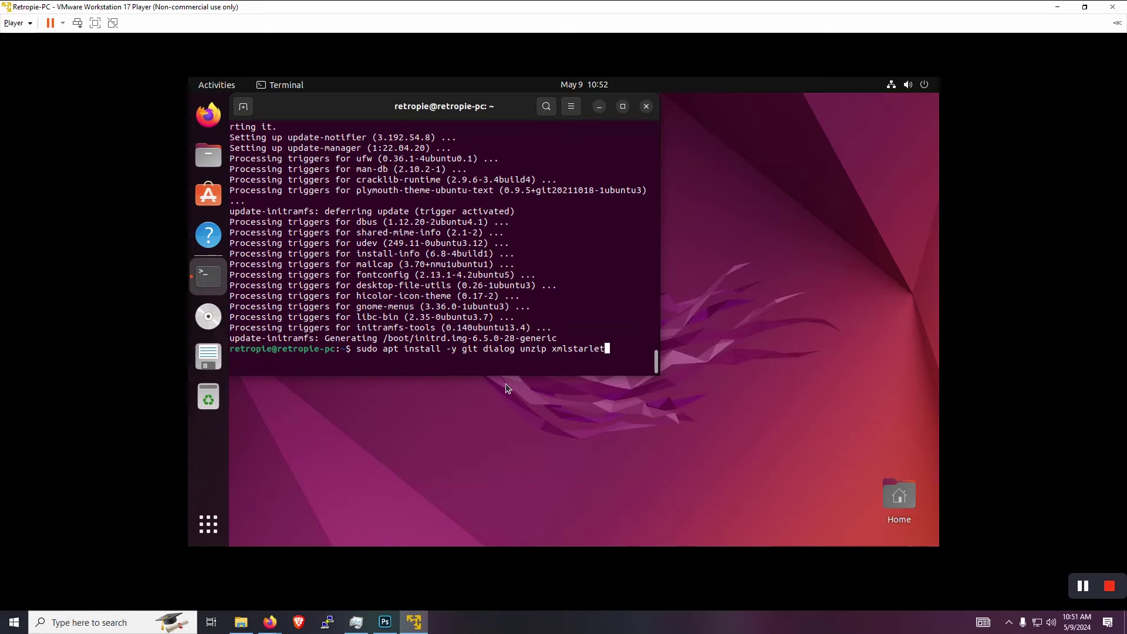
pyautogui.press('Return')
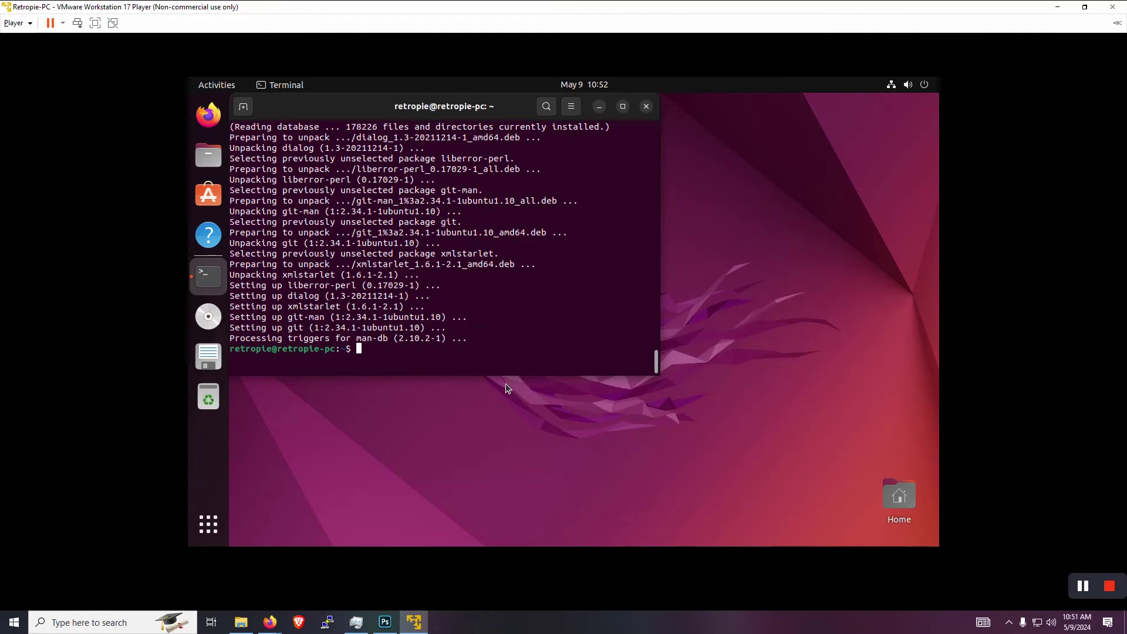
pyautogui.scroll(10, 532, 276)
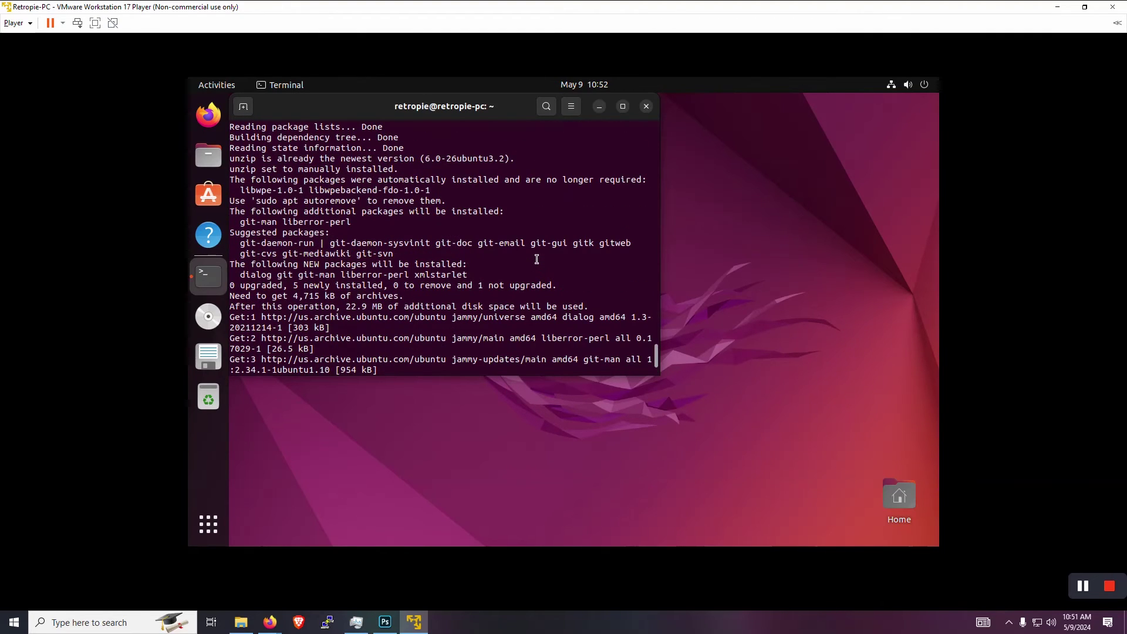
pyautogui.scroll(15, 537, 259)
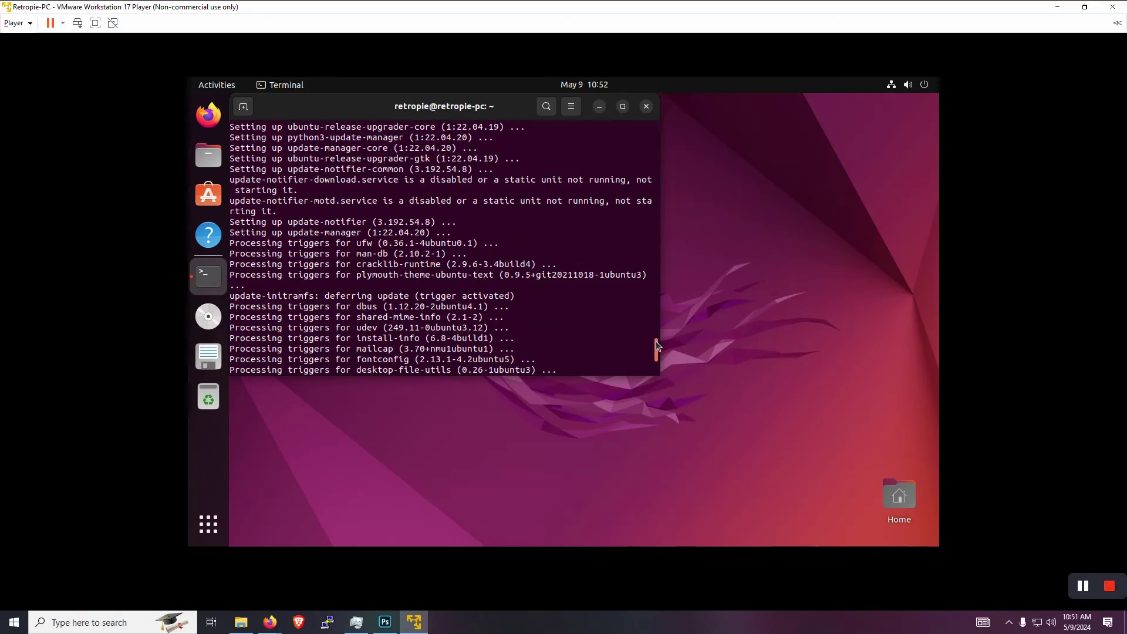
pyautogui.moveTo(656, 340); pyautogui.dragTo(660, 322)
pyautogui.scroll(-20, 660, 322)
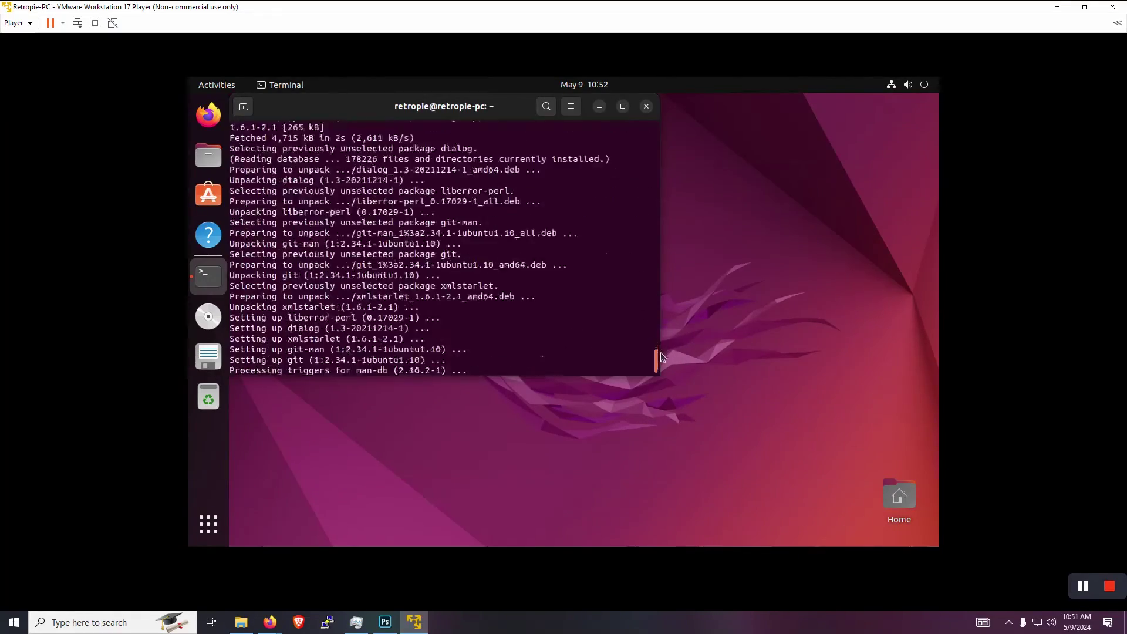
# - Clone the RetroPie-Setup repository by pasting and running the git clone command
pyautogui.rightClick(506, 359)
pyautogui.click(523, 388)
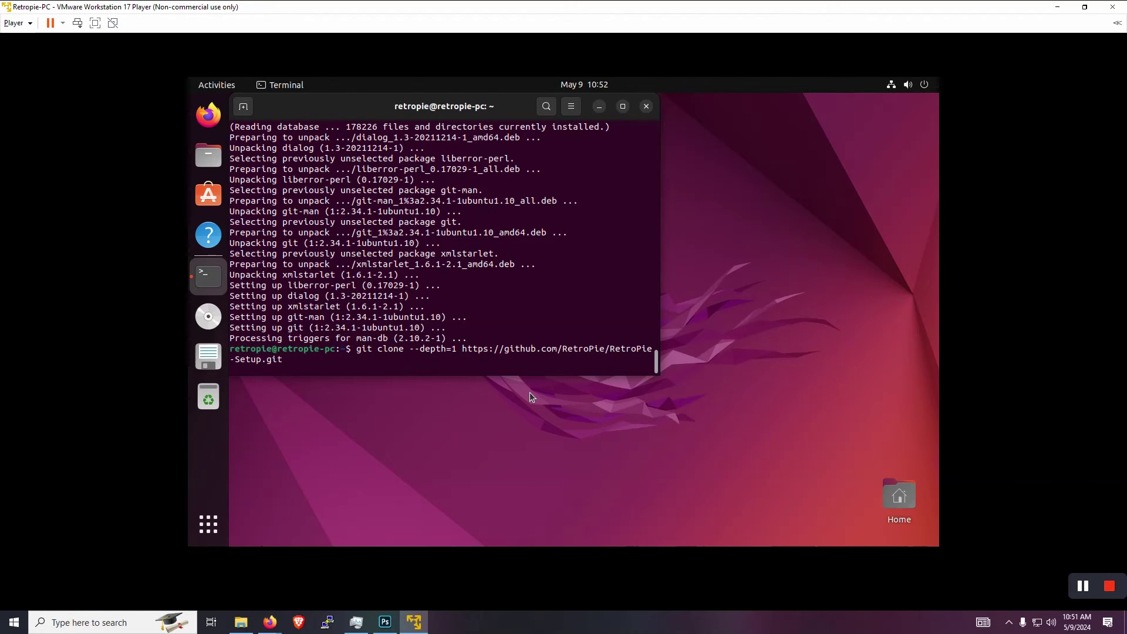
pyautogui.press('Return')
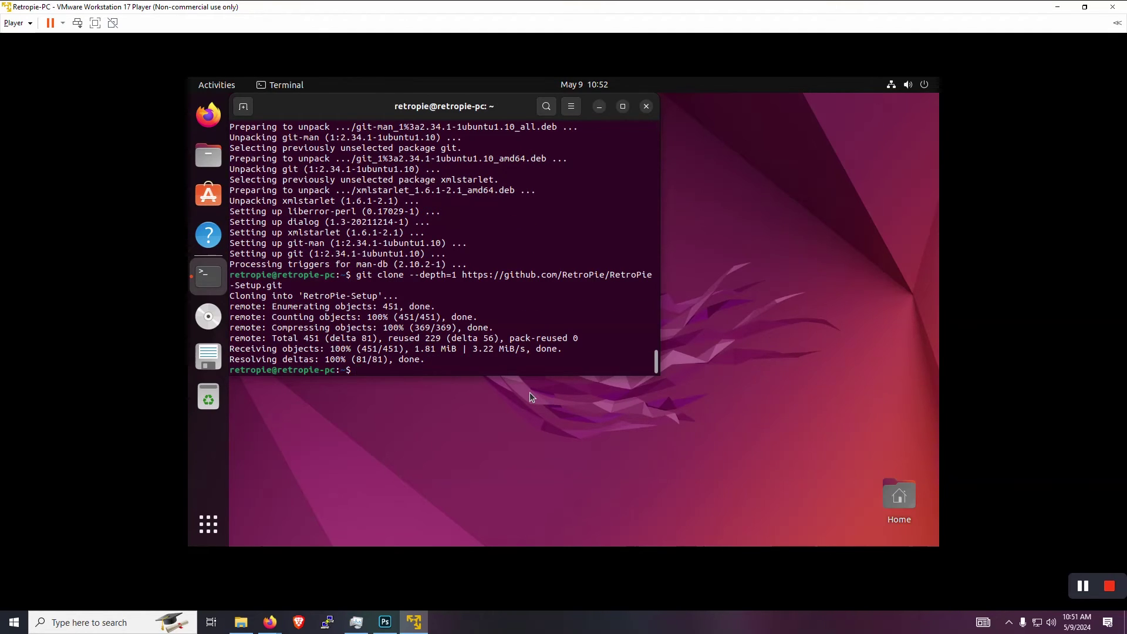
# - Enter the RetroPie-Setup folder with cd and run 'sudo ./retropie_setup.sh'
pyautogui.write('cd Retropi')
pyautogui.press('BackSpace')
pyautogui.press('BackSpace')
pyautogui.write('Pie-Setup')
pyautogui.press('Return')
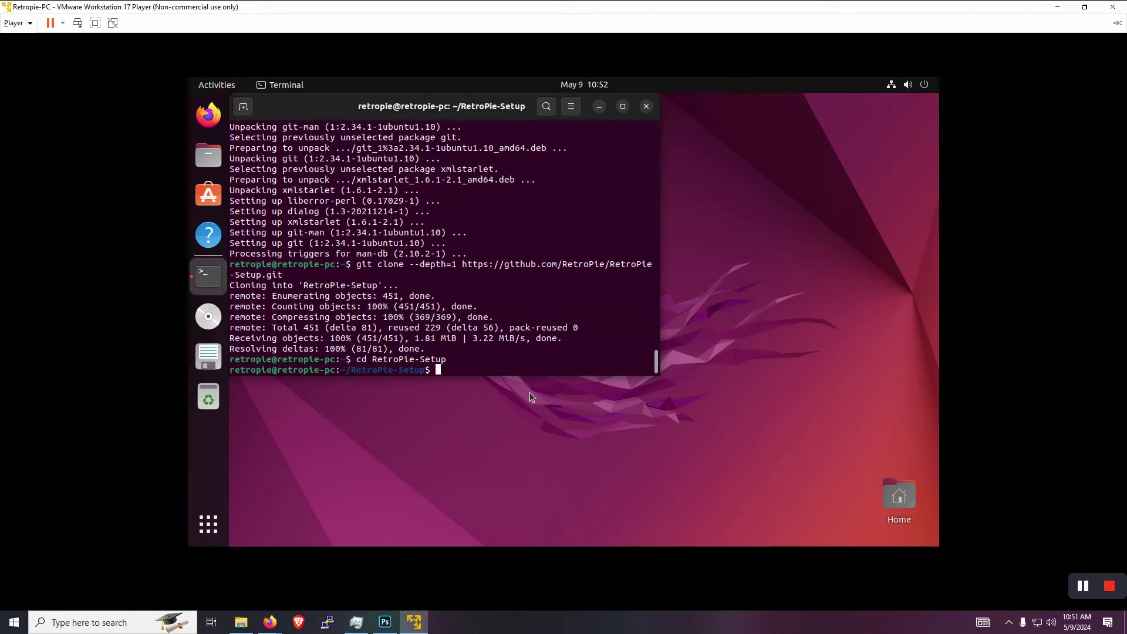
pyautogui.write('sudo ./retro')
pyautogui.write('pie_setup.sh')
pyautogui.press('Return')
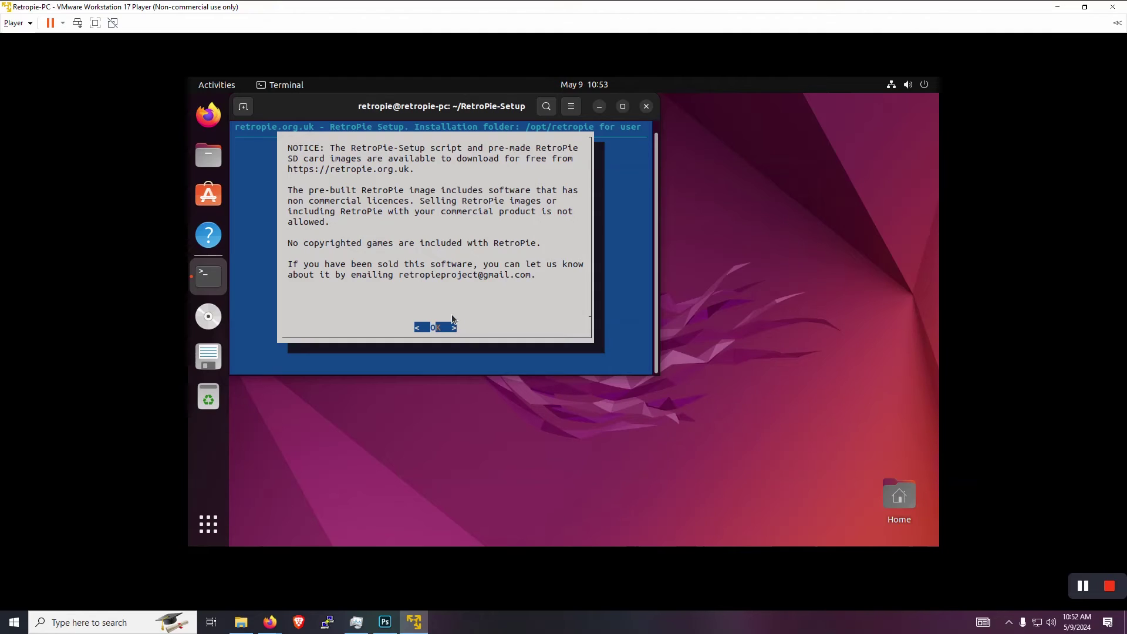
# - Dismiss the licence notice, choose Basic install, and confirm Yes to install Core and Main packages
pyautogui.press('Return')
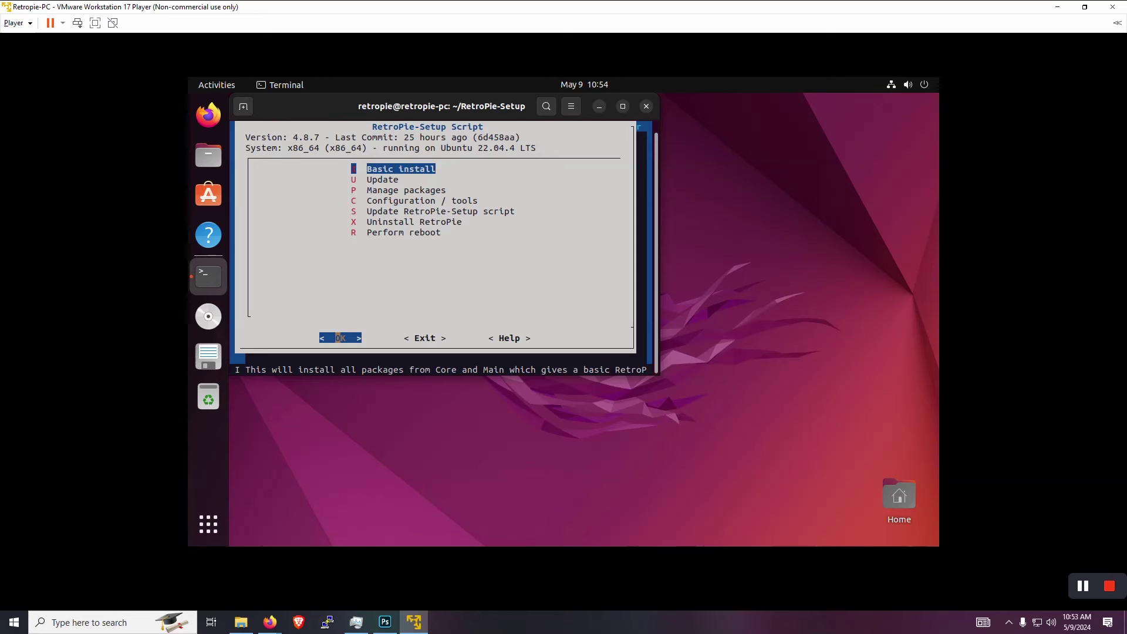
pyautogui.press('Return')
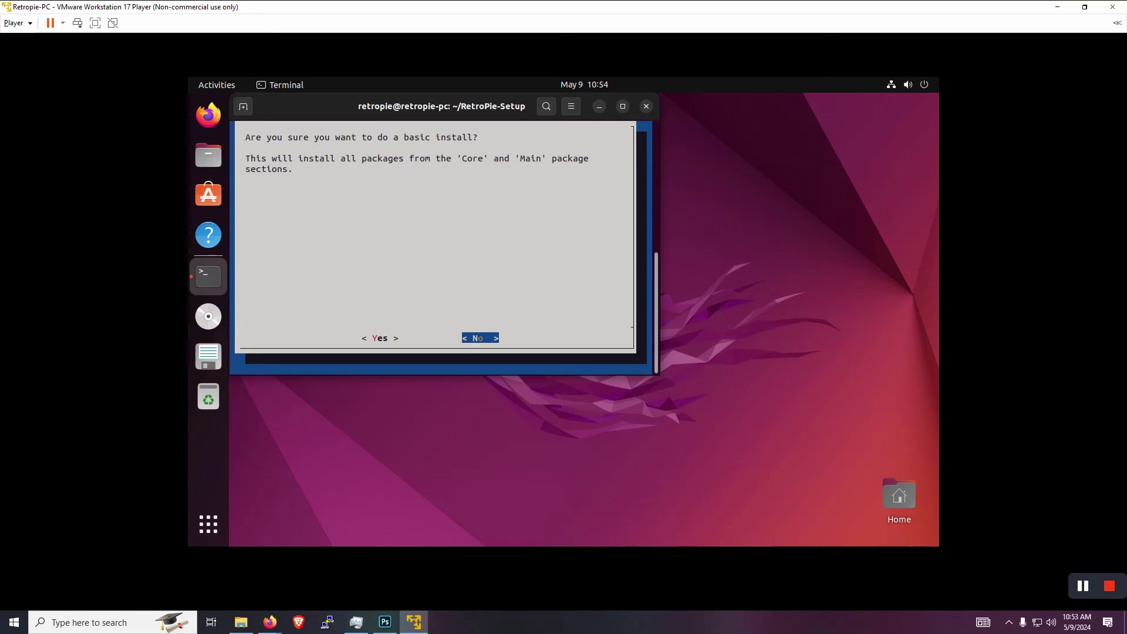
pyautogui.press('Left')
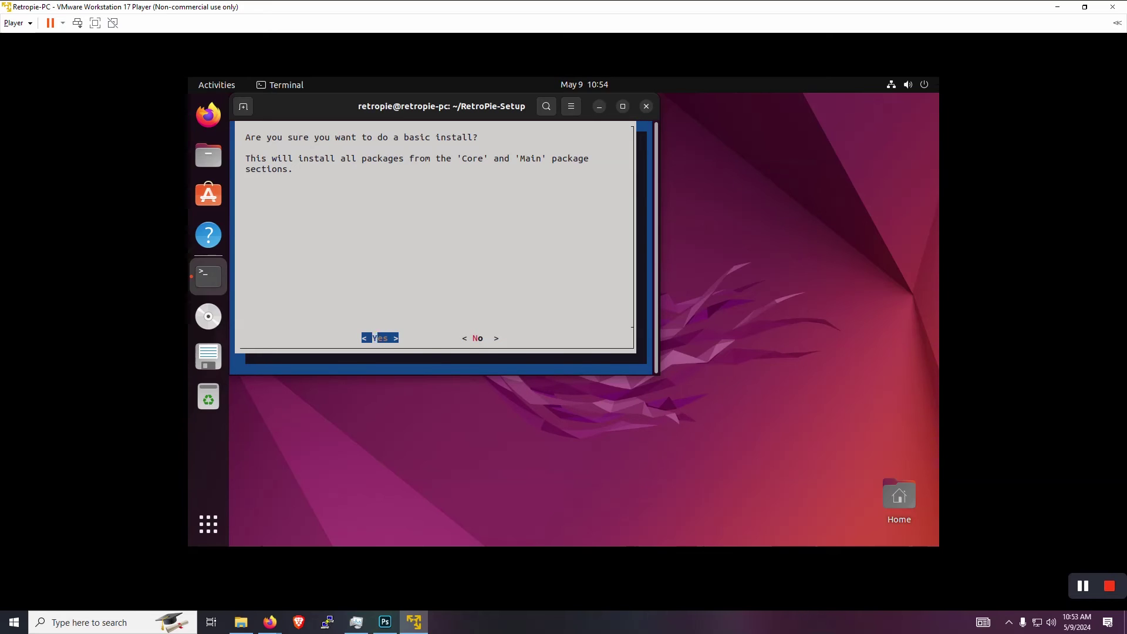
pyautogui.press('Return')
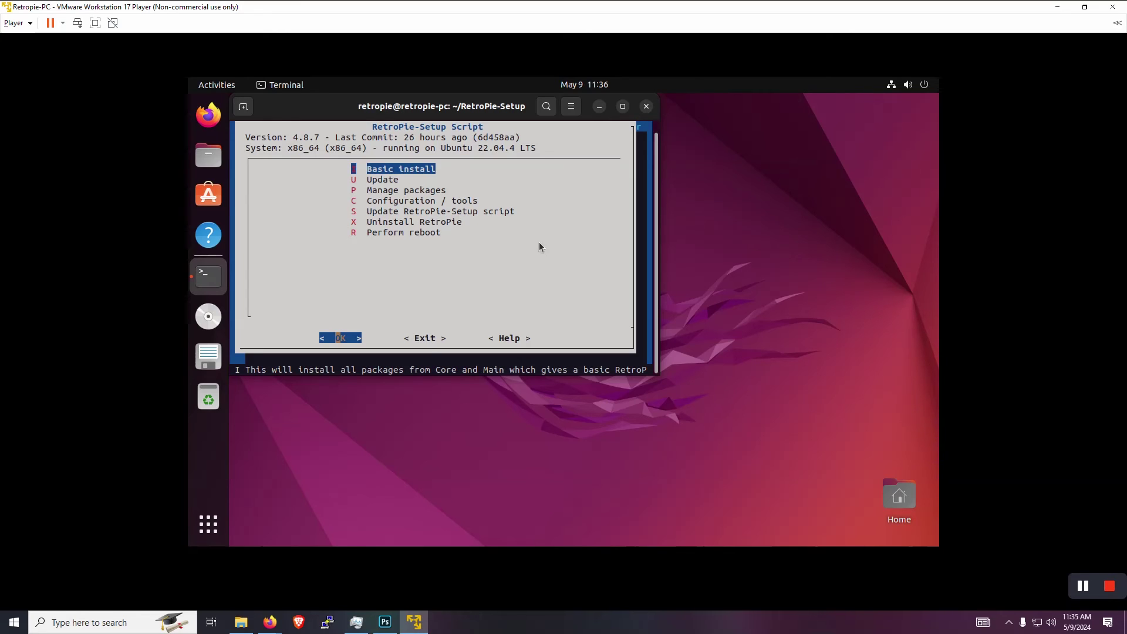
pyautogui.click(211, 525)
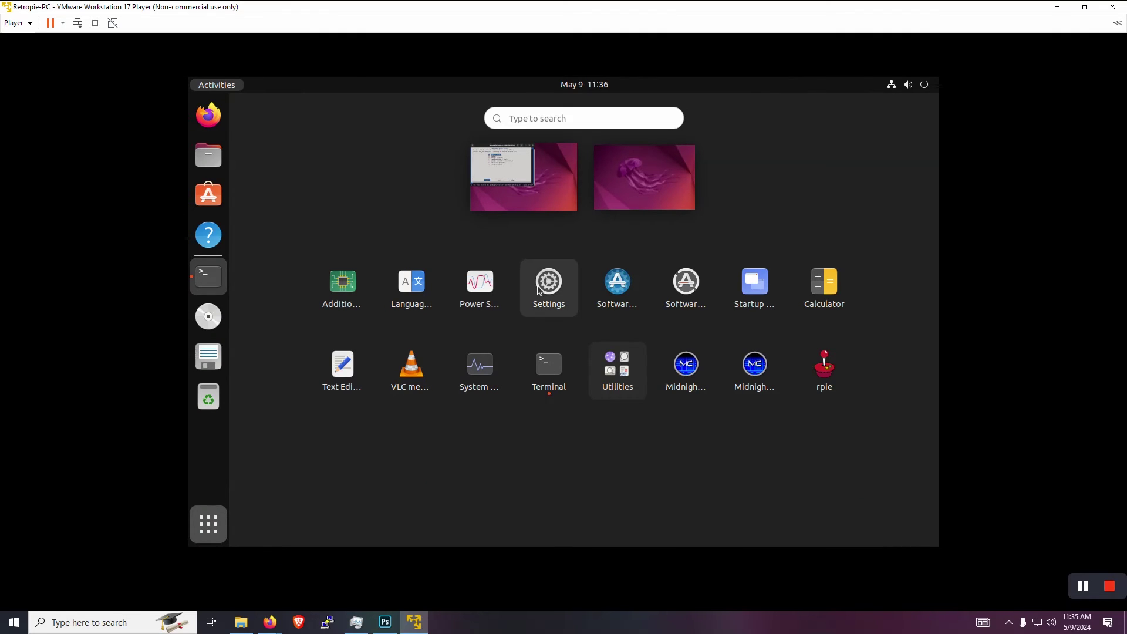
# - In Settings > Privacy > Screen, set Blank Screen Delay to Never and switch off all three lock toggles
pyautogui.click(545, 287)
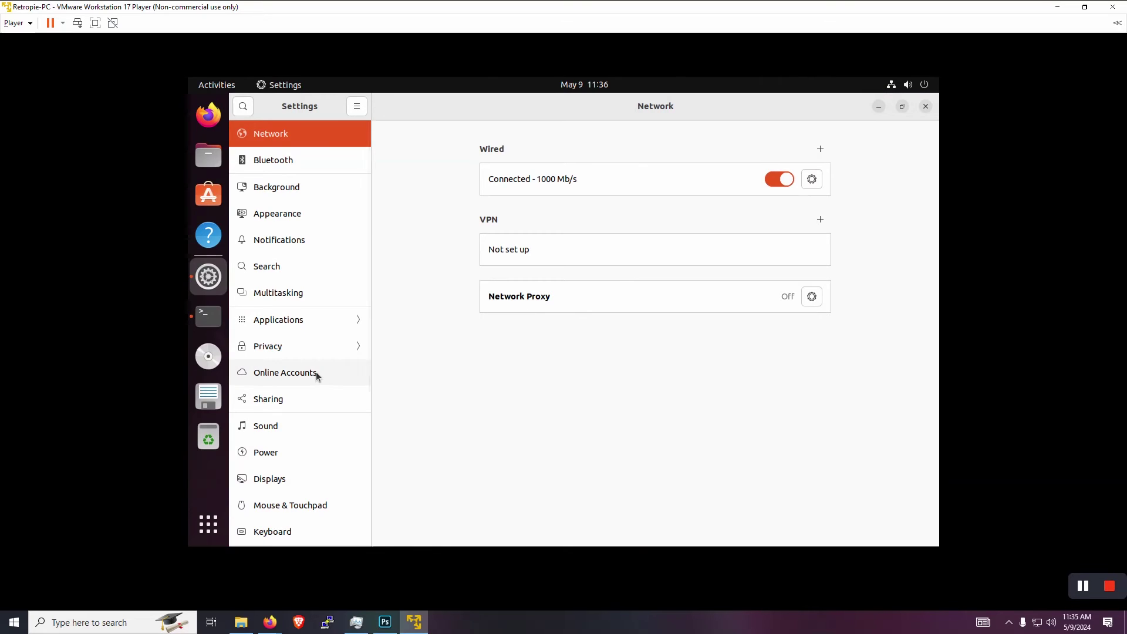
pyautogui.scroll(-5, 329, 406)
pyautogui.scroll(-3, 330, 400)
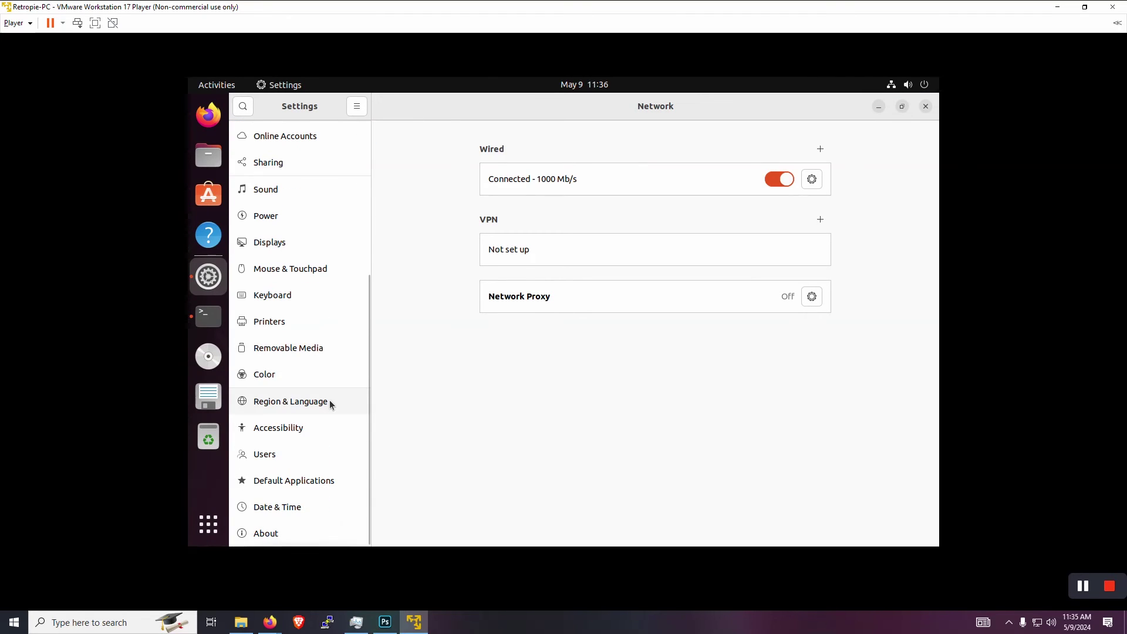
pyautogui.scroll(4, 262, 327)
pyautogui.click(283, 204)
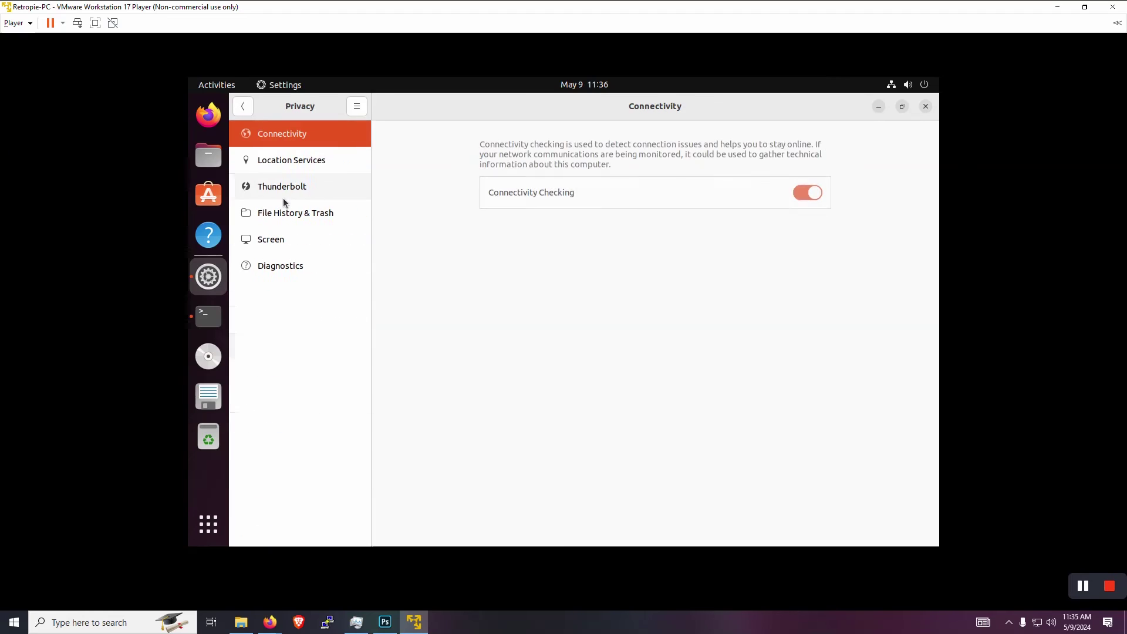
pyautogui.click(284, 243)
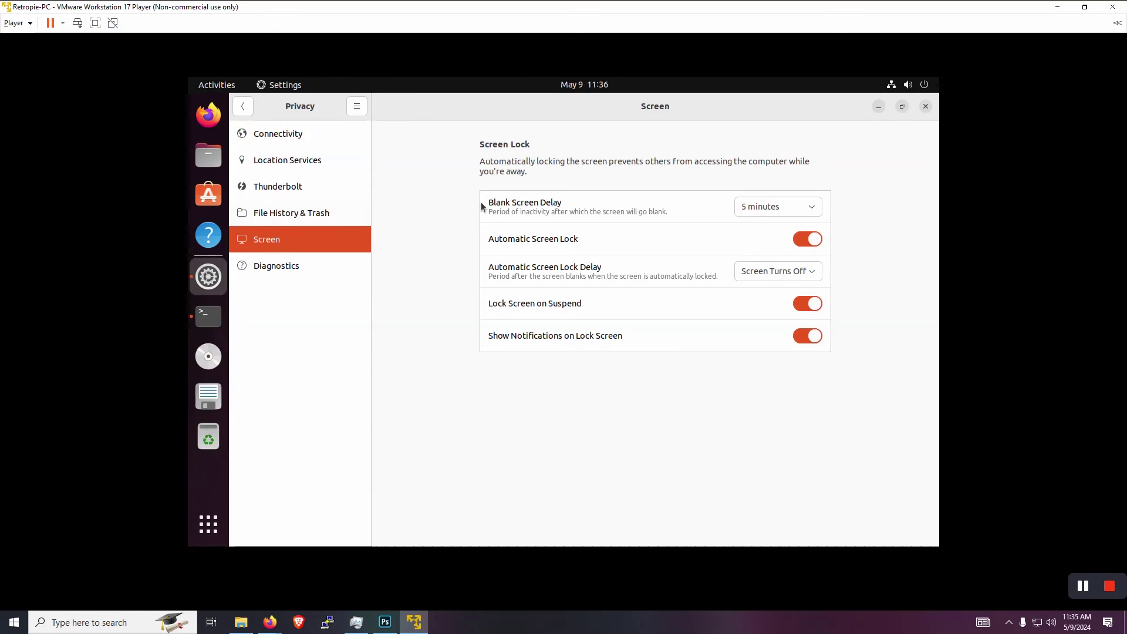
pyautogui.click(769, 209)
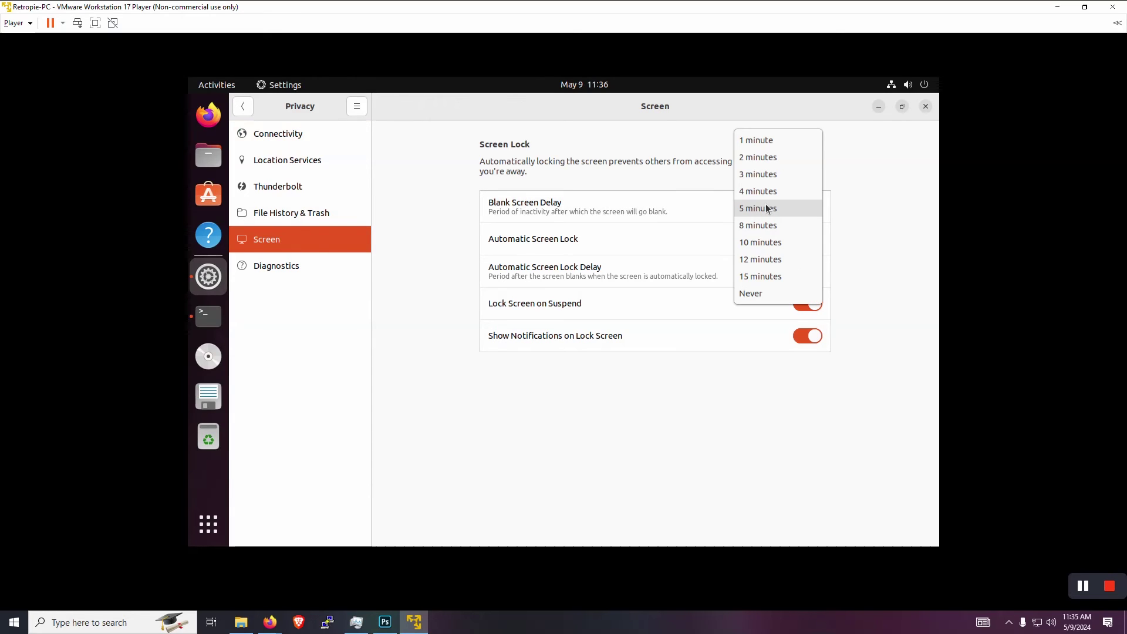
pyautogui.click(751, 293)
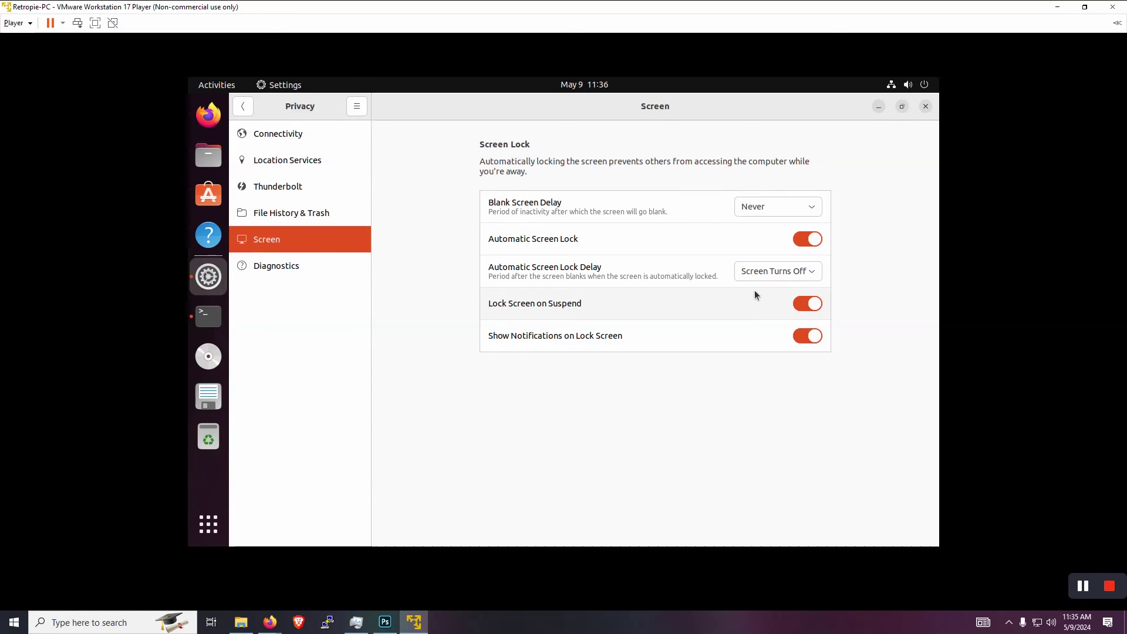
pyautogui.click(802, 242)
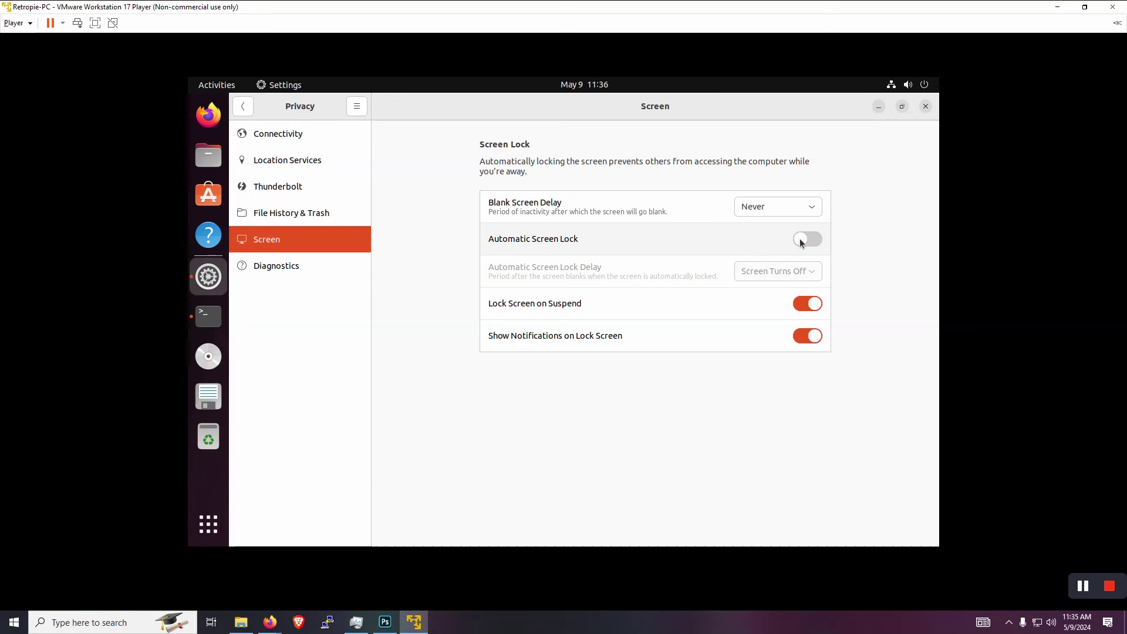
pyautogui.click(798, 307)
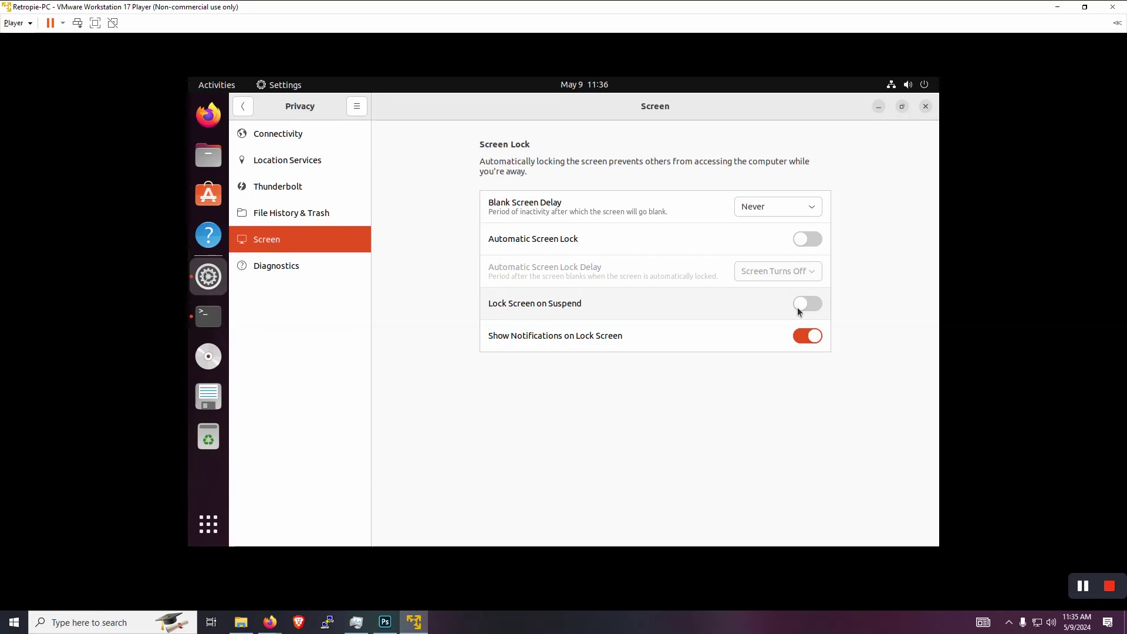
pyautogui.click(803, 337)
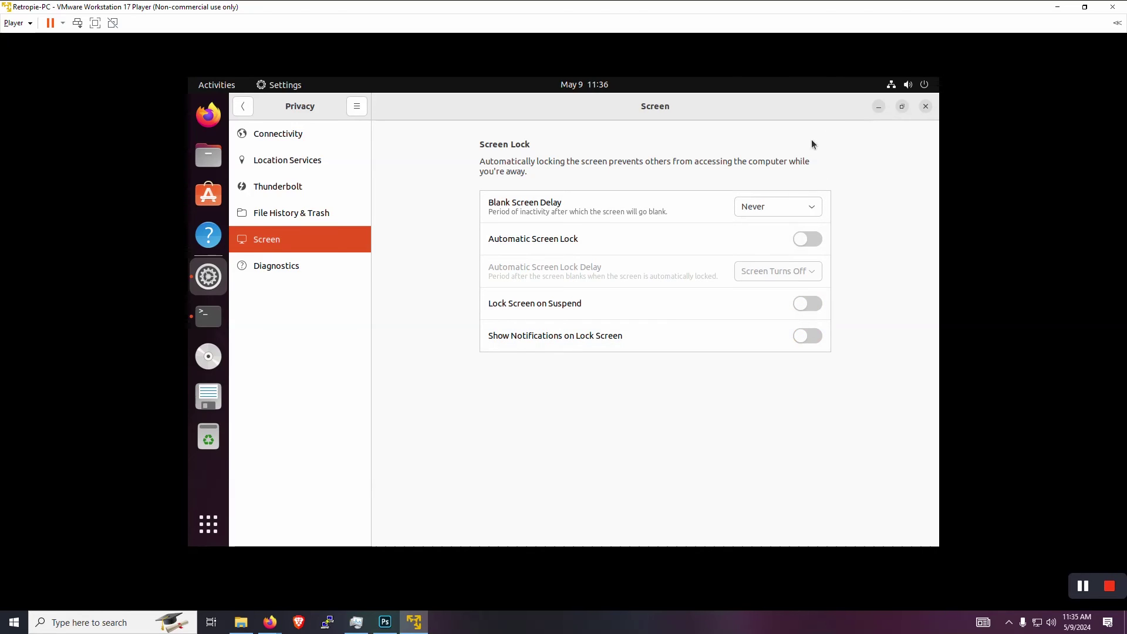
pyautogui.click(925, 106)
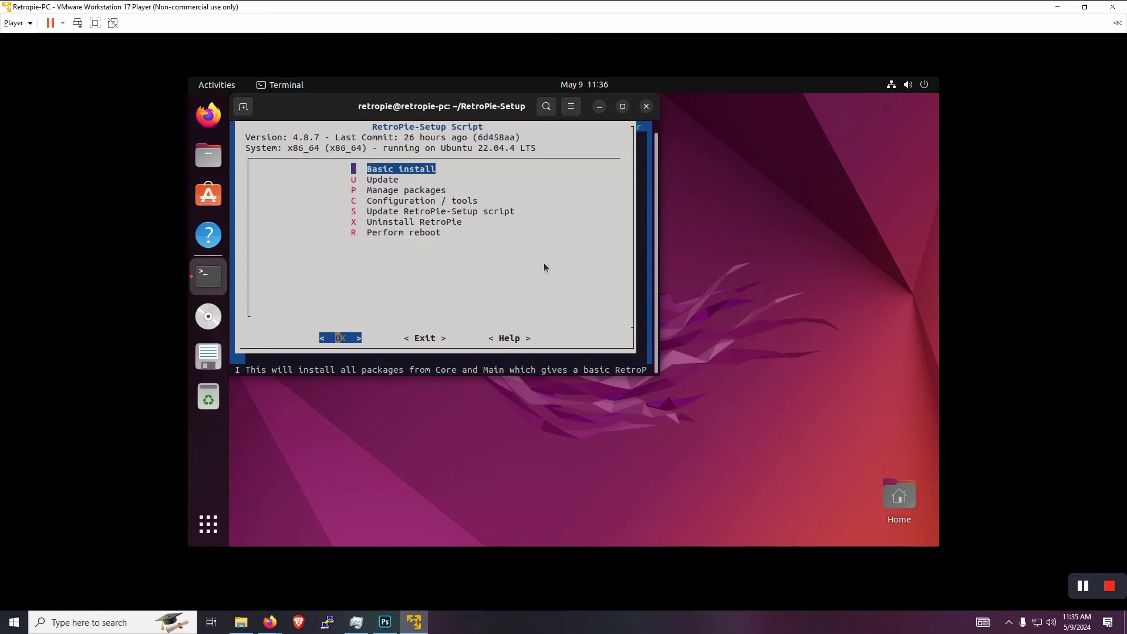
# - Under Configuration / tools, set boot behaviour to autostart EmulationStation after login
pyautogui.press('Down')
pyautogui.press('Down')
pyautogui.press('Down')
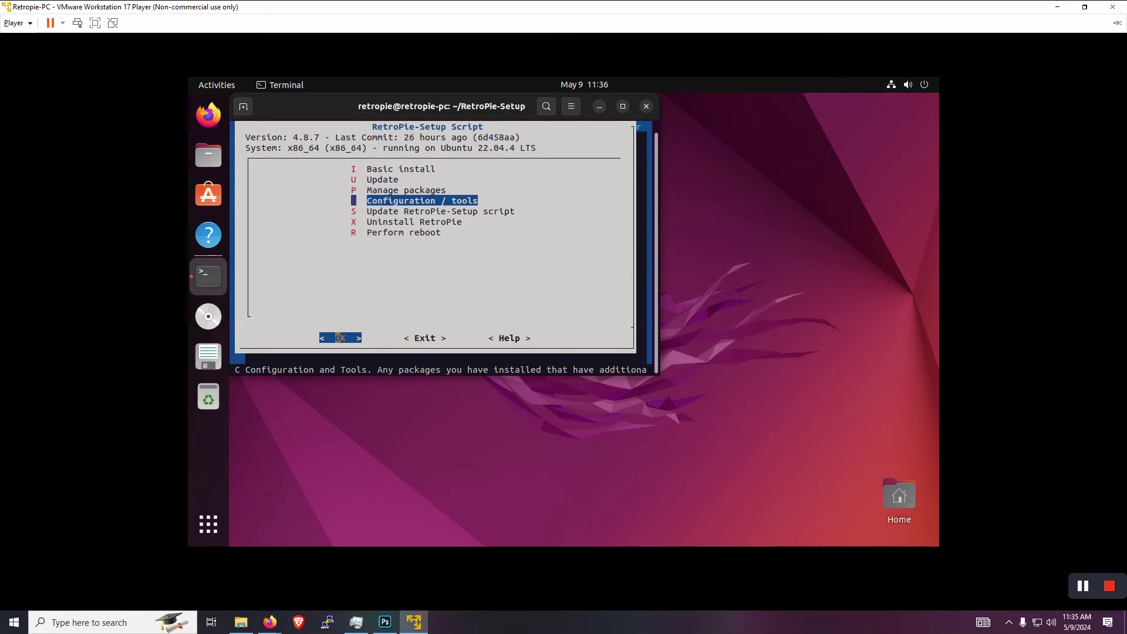
pyautogui.press('Return')
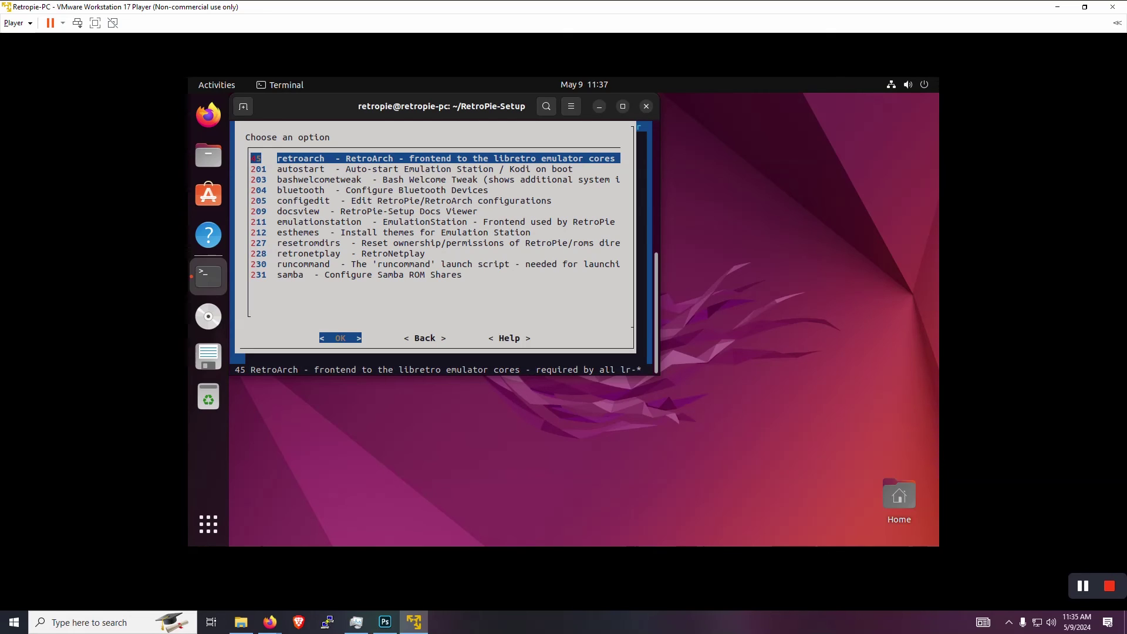
pyautogui.press('Down')
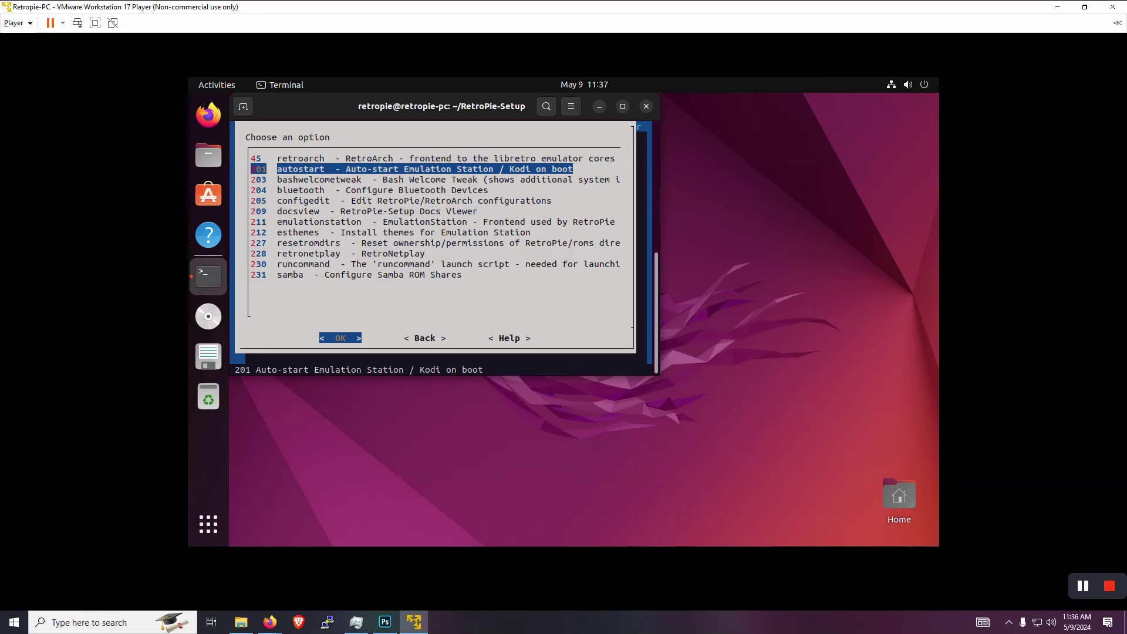
pyautogui.press('Return')
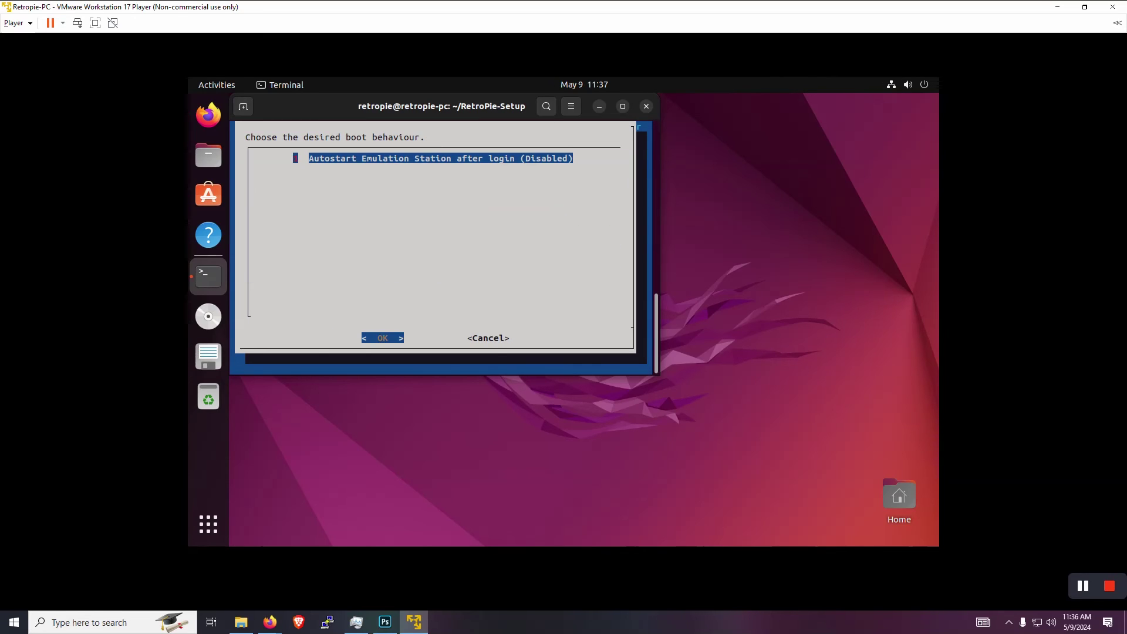
pyautogui.press('Return')
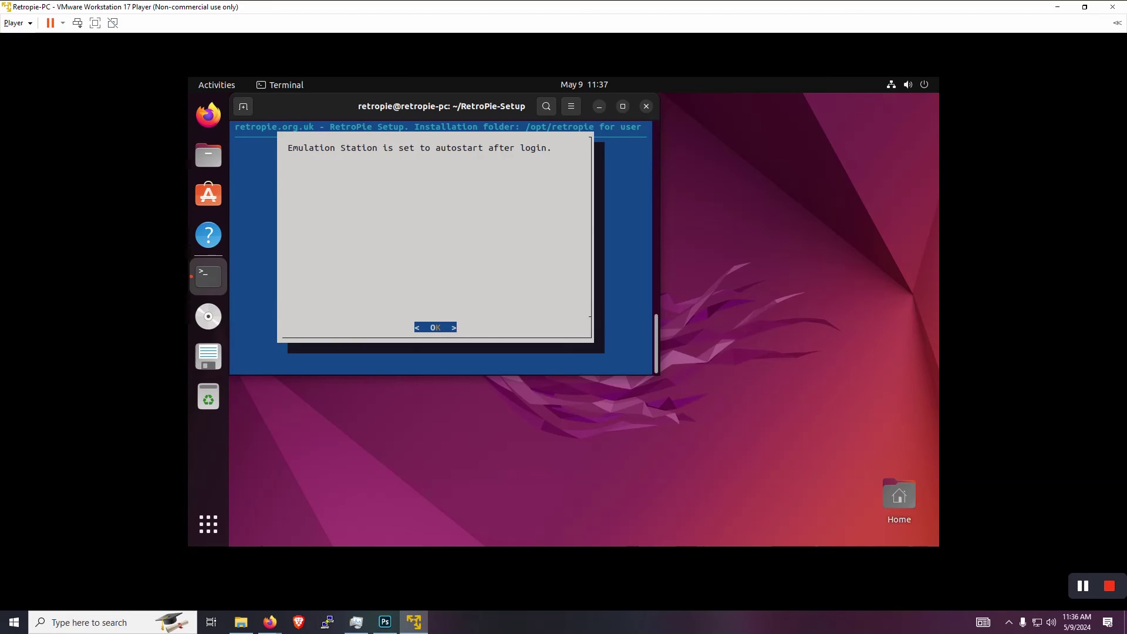
pyautogui.press('Return')
pyautogui.press('Tab')
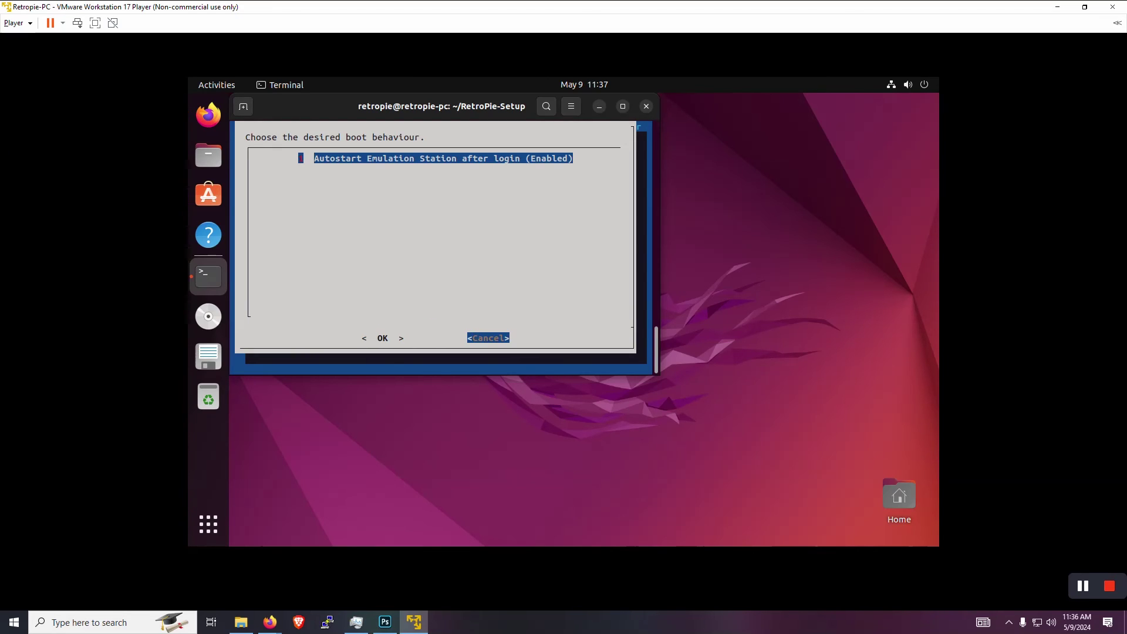
pyautogui.press('Return')
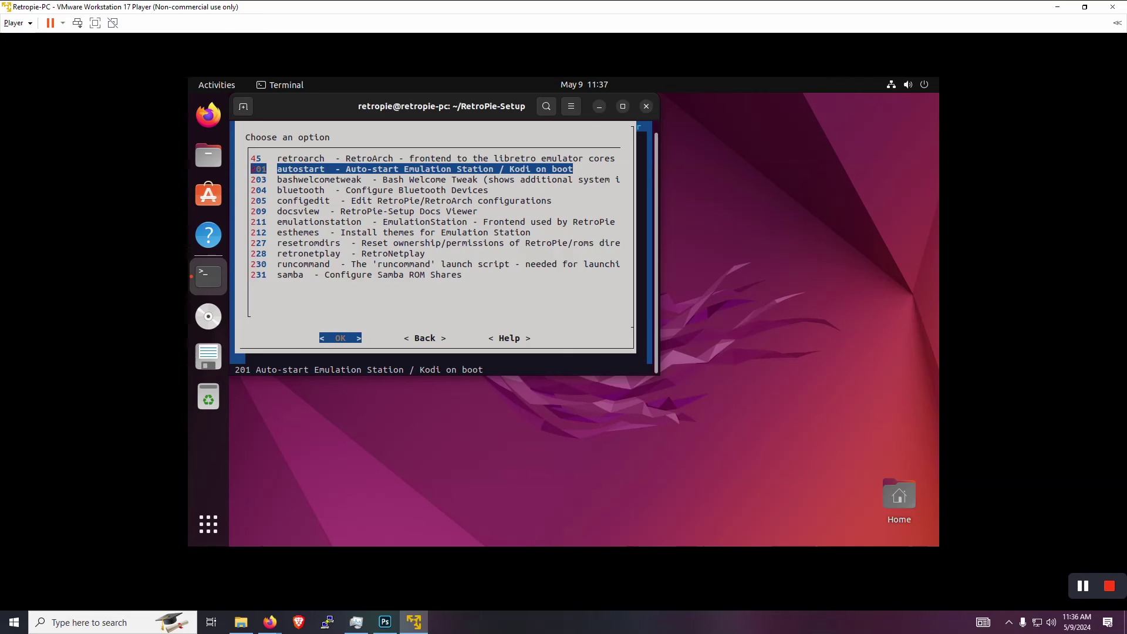
# - Leave the configuration tools list with Back to reach the RetroPie-Setup main menu
pyautogui.press('Down')
pyautogui.press('Down')
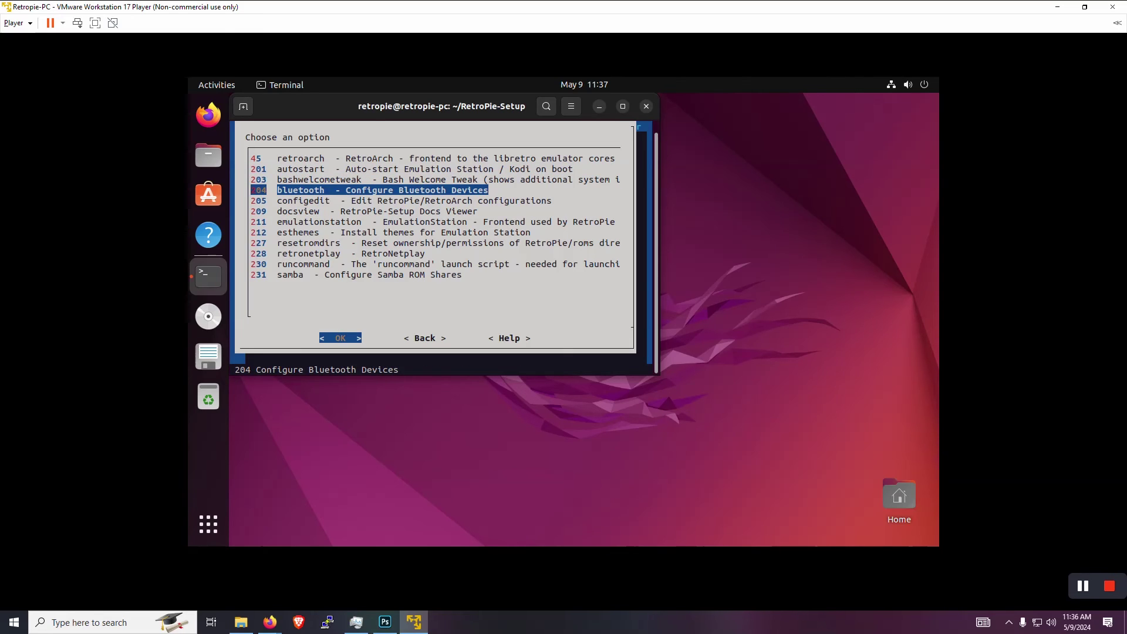
pyautogui.press('End')
pyautogui.press('Right')
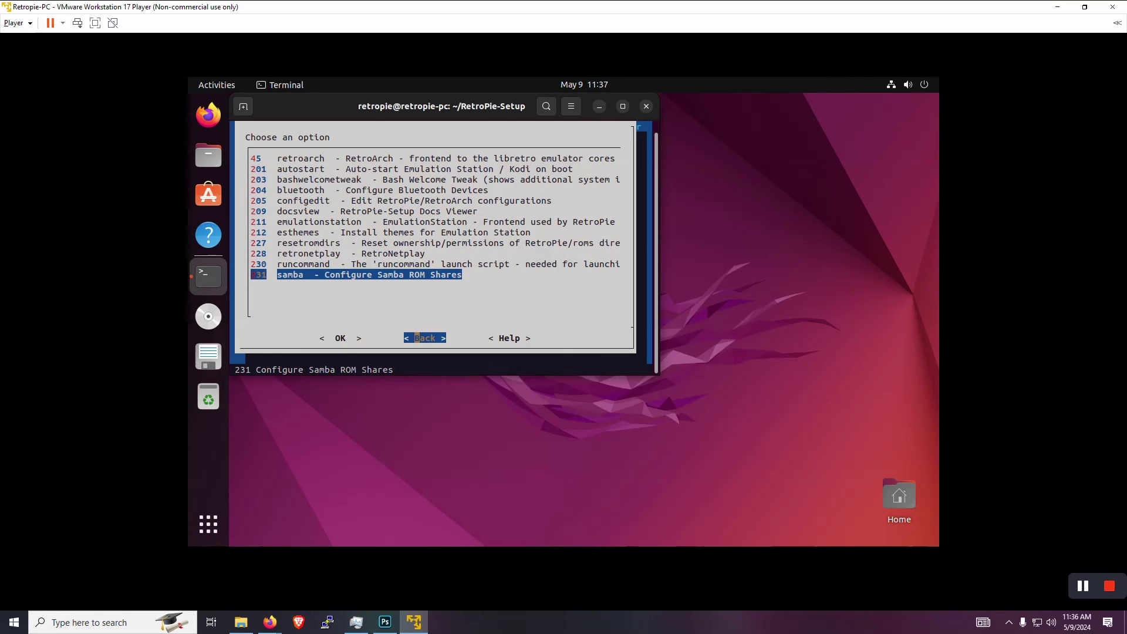
pyautogui.press('Return')
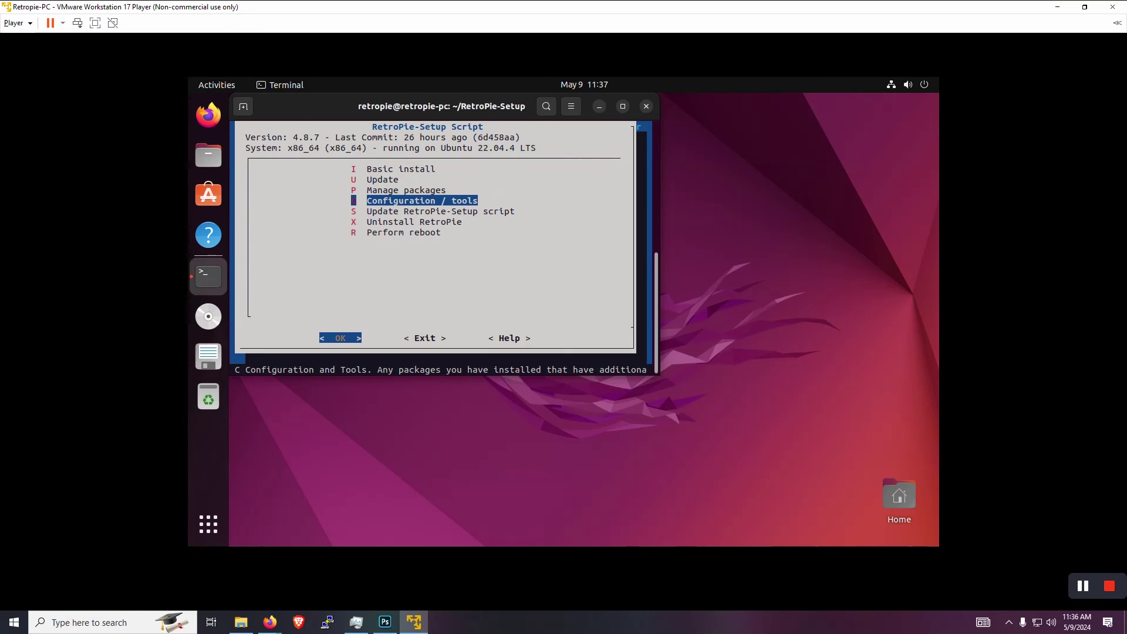
# - Exit RetroPie-Setup, test-run emulationstation, and quit its No Gamepads Detected screen with F4
pyautogui.press('Right')
pyautogui.press('Return')
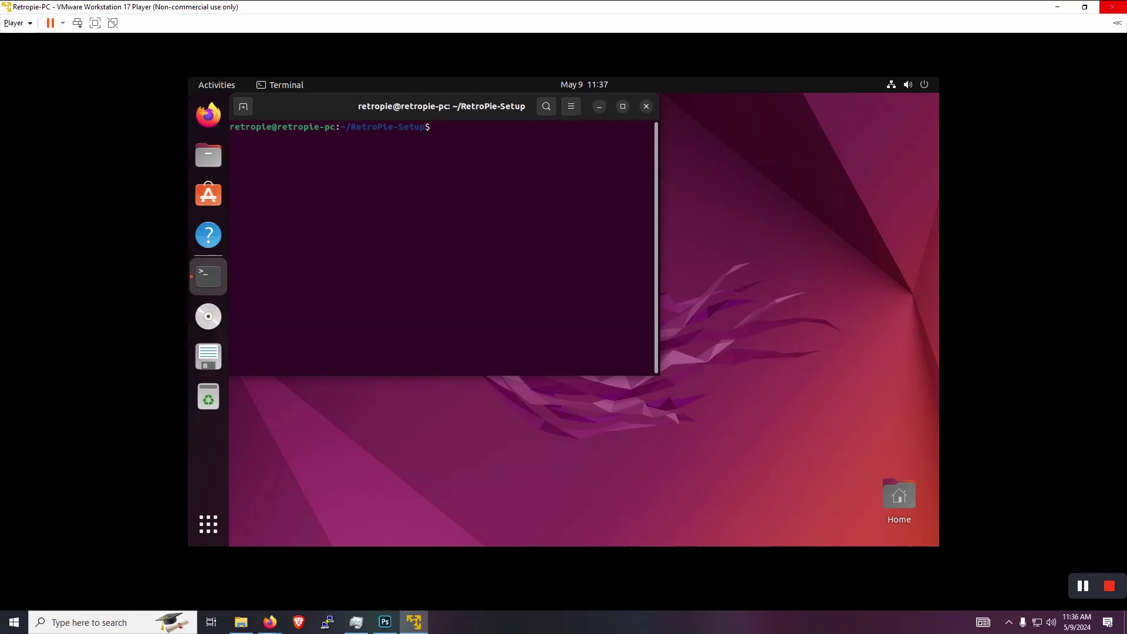
pyautogui.write('emulationstation')
pyautogui.press('Return')
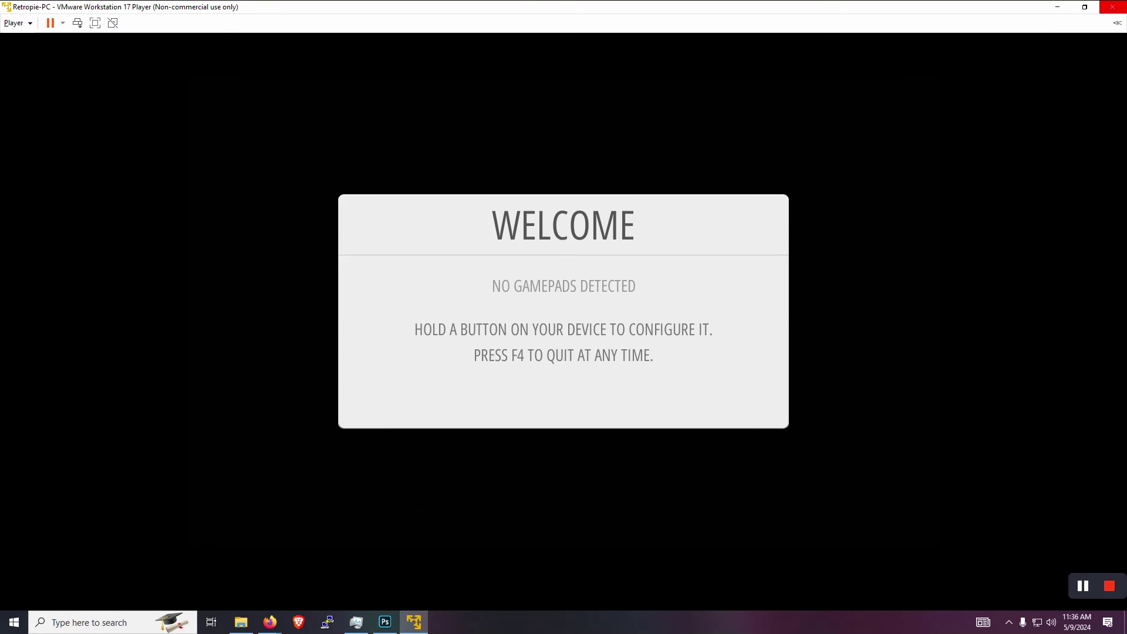
pyautogui.press('F4')
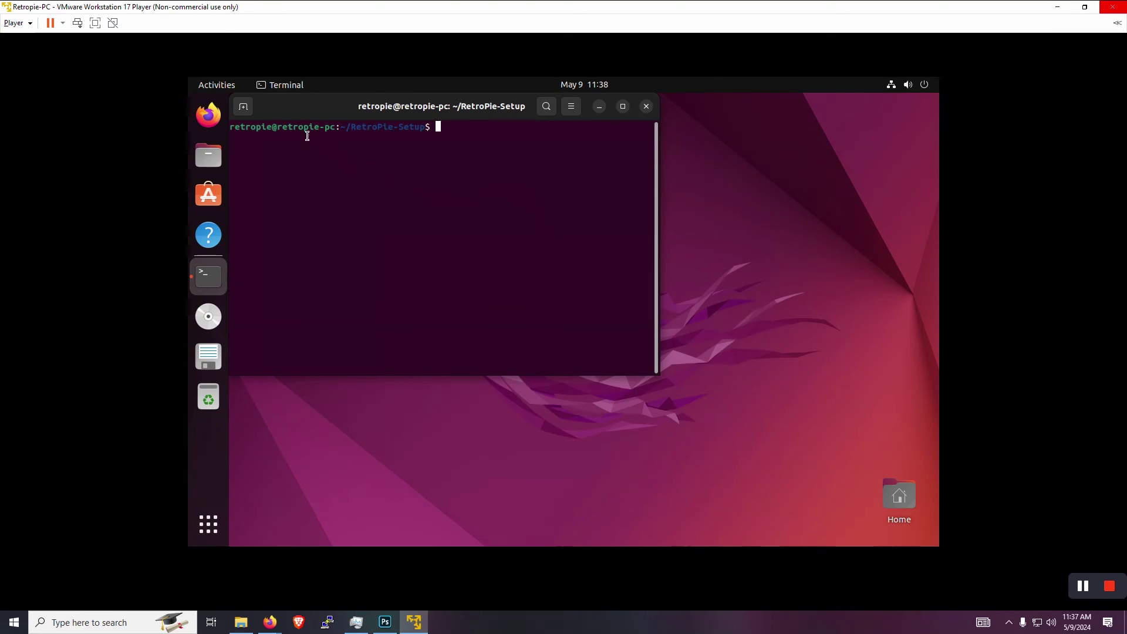
# - Connect the Xbox Series X EnWired Soldier Green controller to the VM via Removable Devices, confirming both dialogs
pyautogui.moveTo(311, 111); pyautogui.dragTo(413, 164)
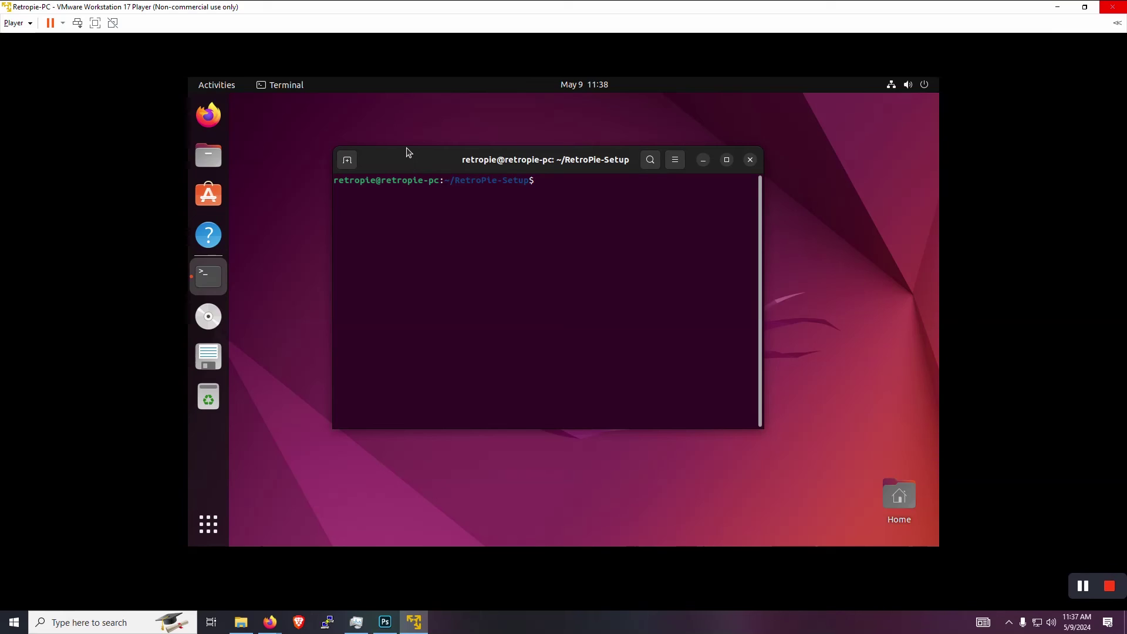
pyautogui.click(34, 25)
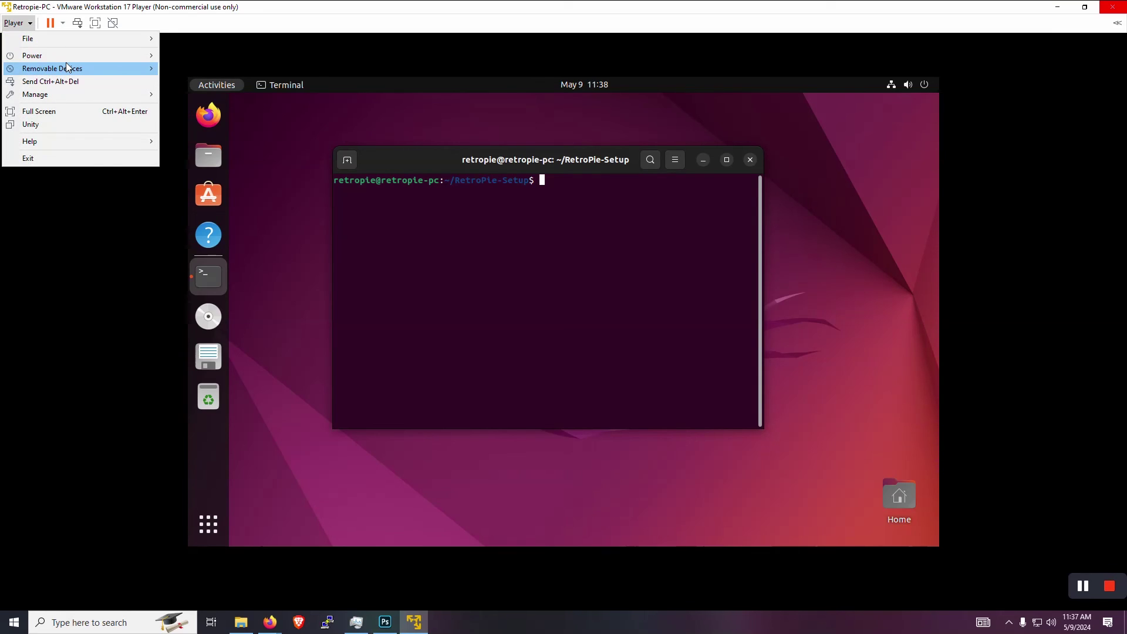
pyautogui.moveTo(67, 68)
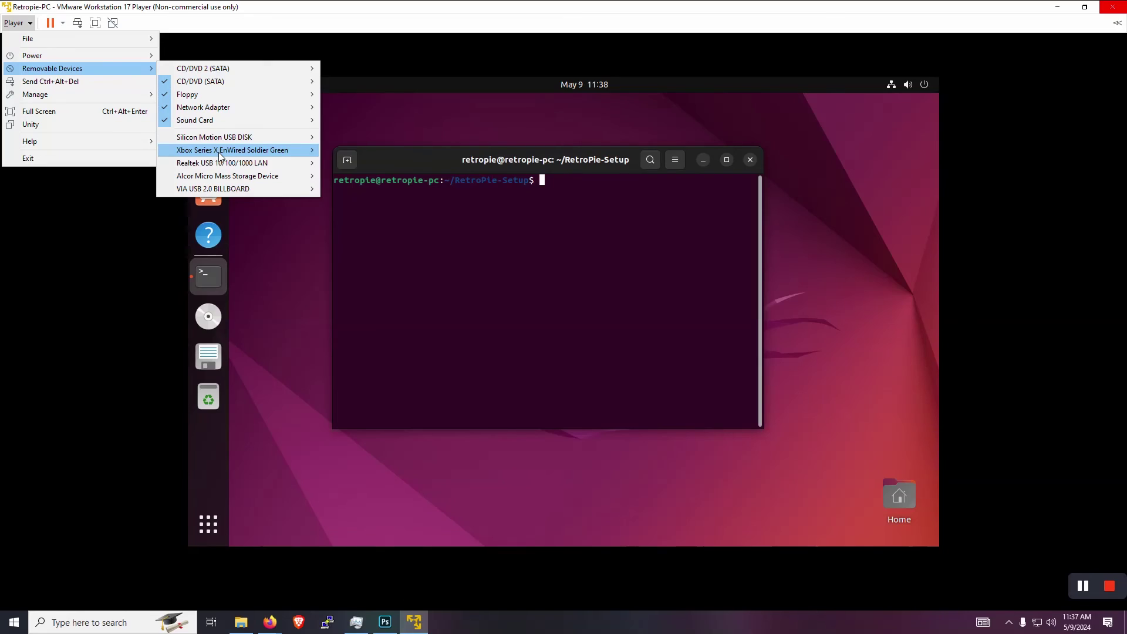
pyautogui.click(221, 151)
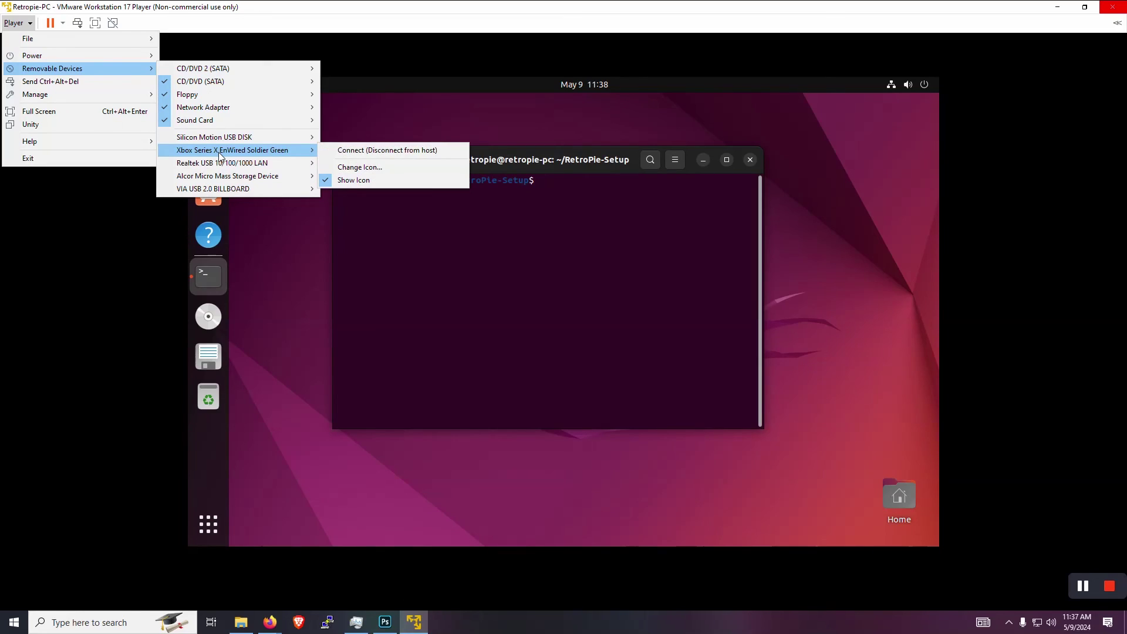
pyautogui.click(354, 151)
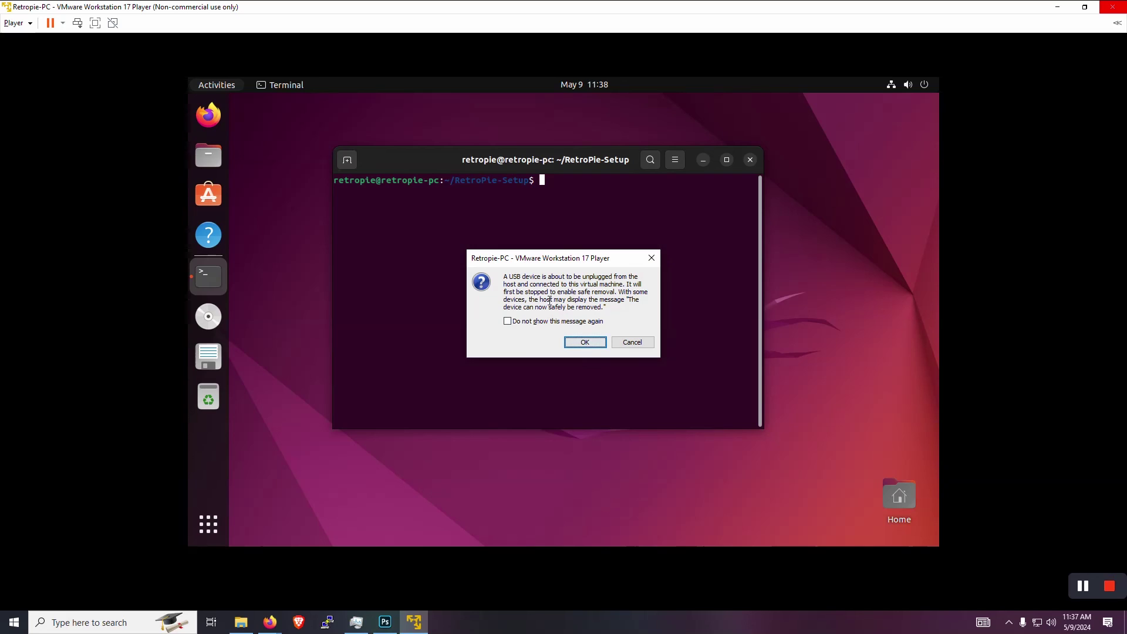
pyautogui.click(577, 344)
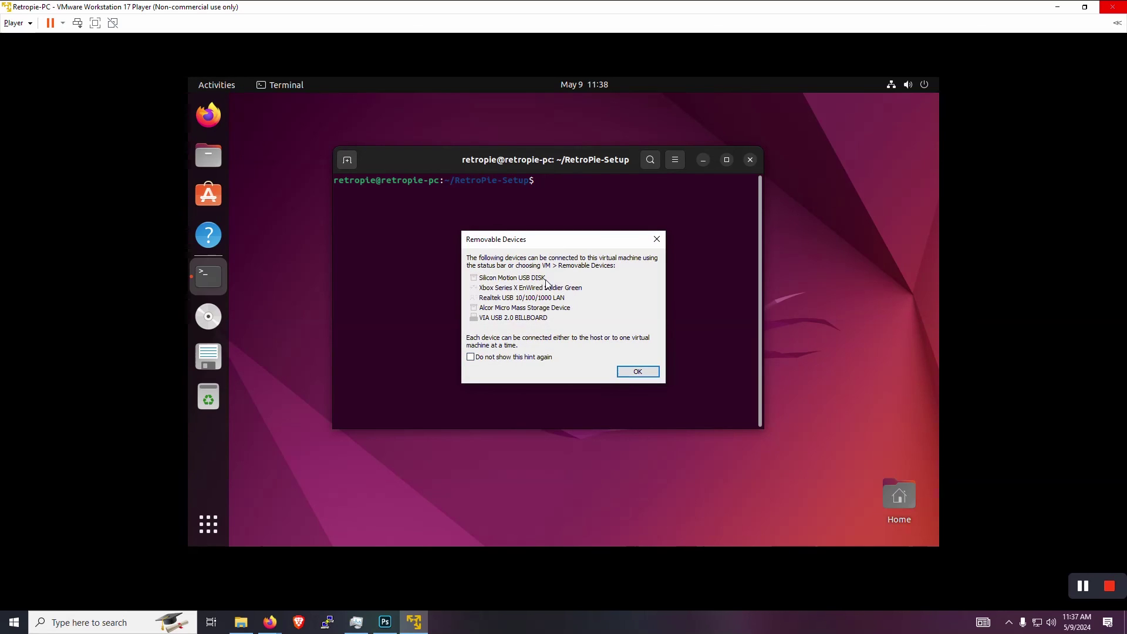
pyautogui.click(617, 372)
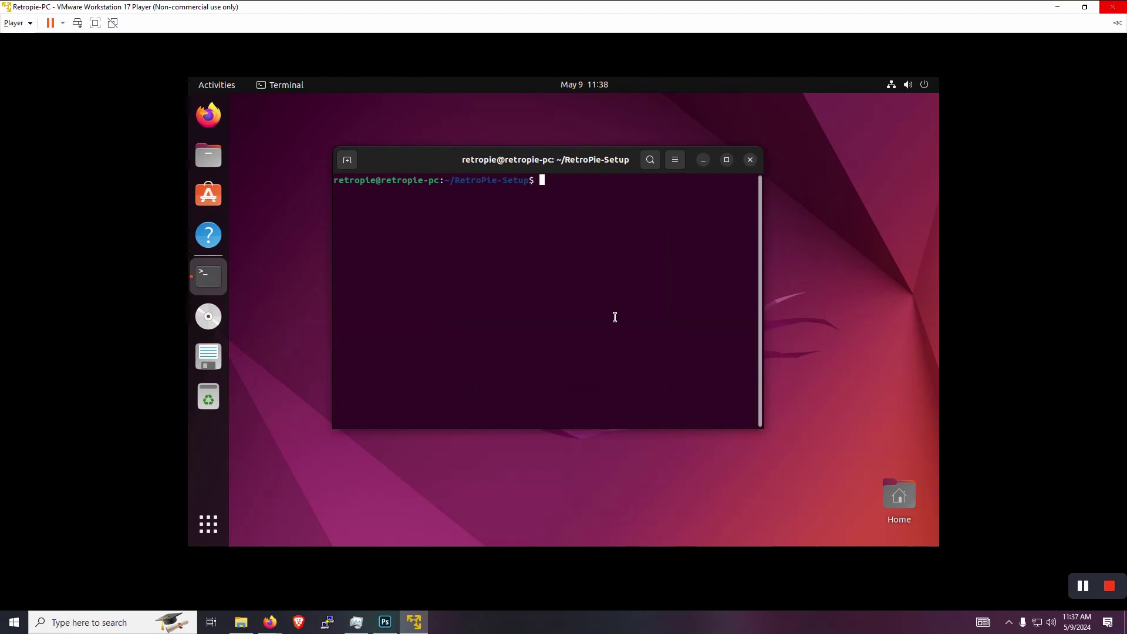
# - Relaunch emulationstation, map the Xbox gamepad's inputs, and accept Select as the hotkey enable button
pyautogui.write('emulationstation')
pyautogui.press('Return')
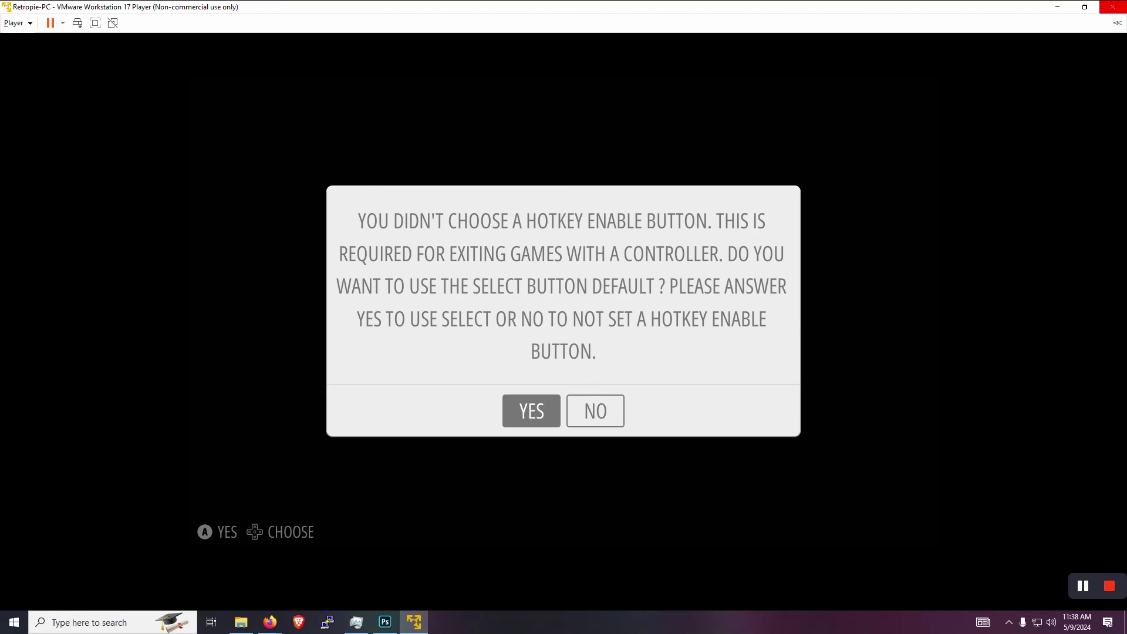
pyautogui.press('Return')
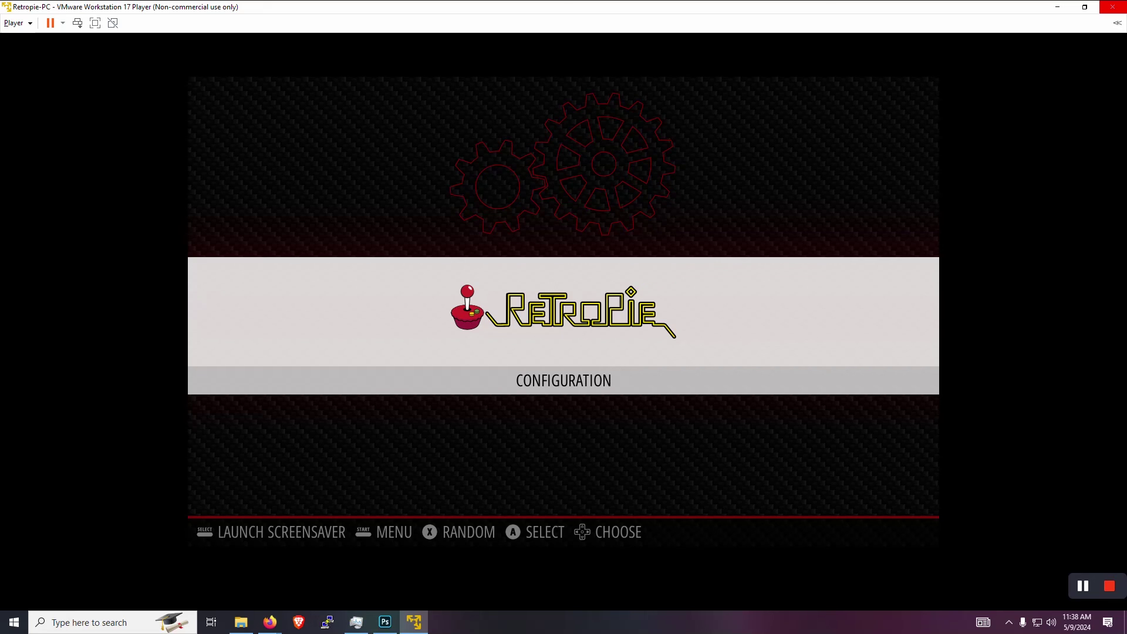
# - Browse the RetroPie configuration tools from Configuration Editor down to Show IP, then return to the system view
pyautogui.press('Return')
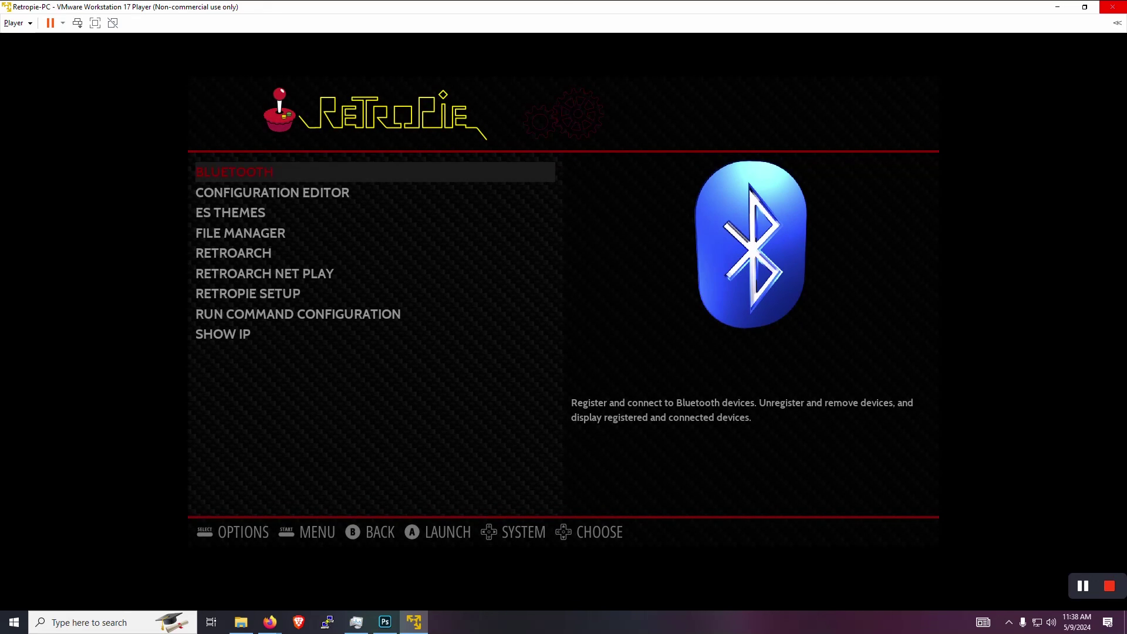
pyautogui.press('Down')
pyautogui.press('Down')
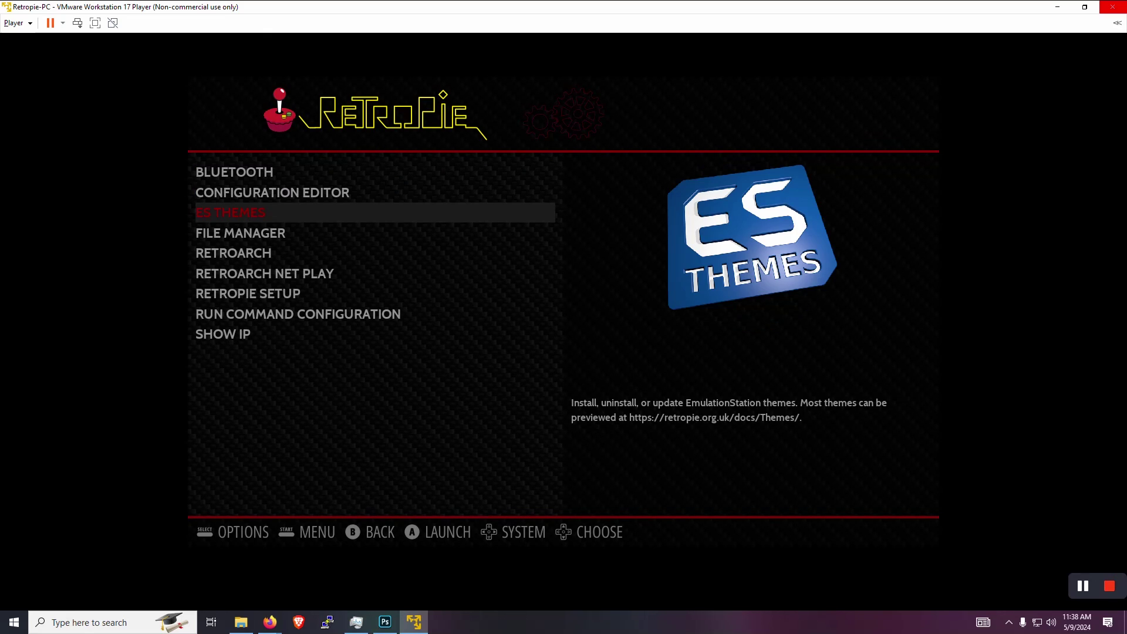
pyautogui.press('Down')
pyautogui.press('Down')
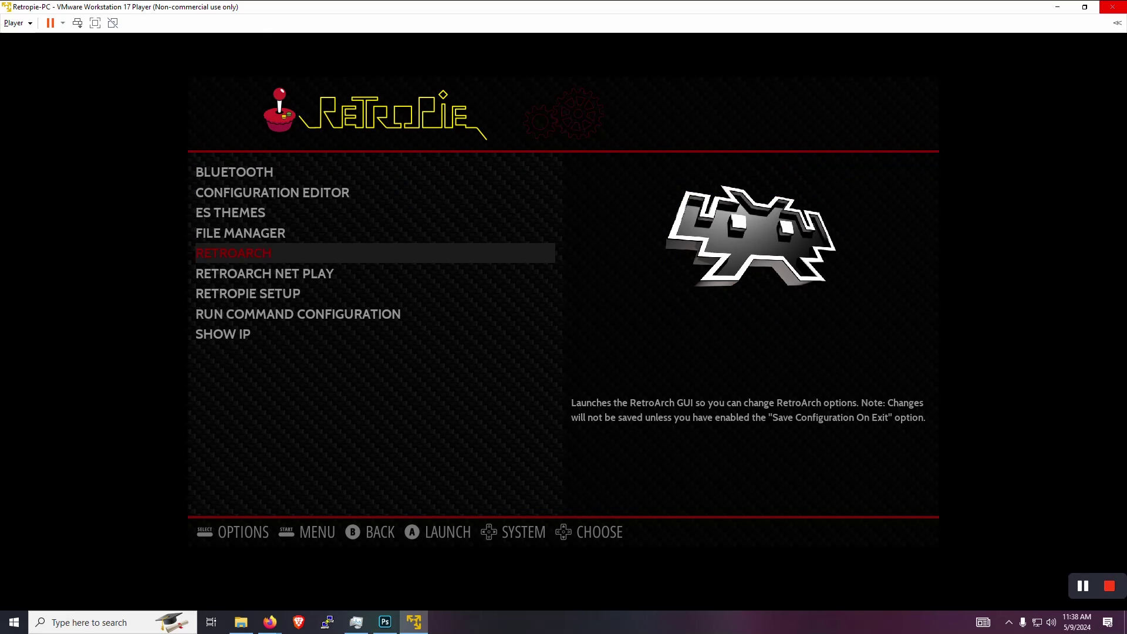
pyautogui.press('Down')
pyautogui.press('Down')
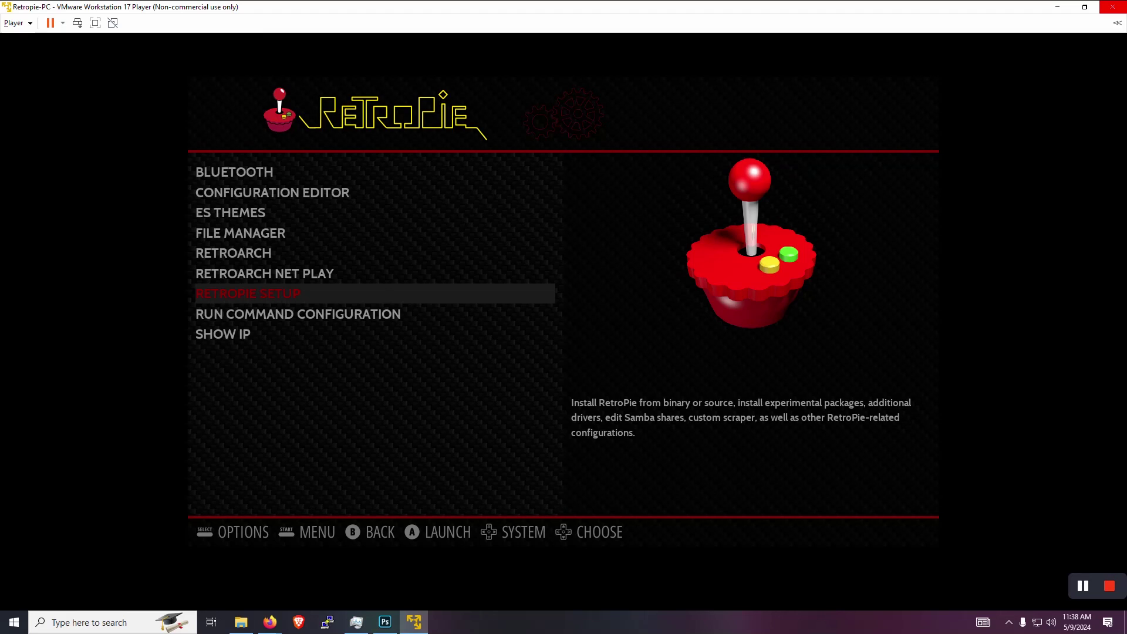
pyautogui.press('Down')
pyautogui.press('Down')
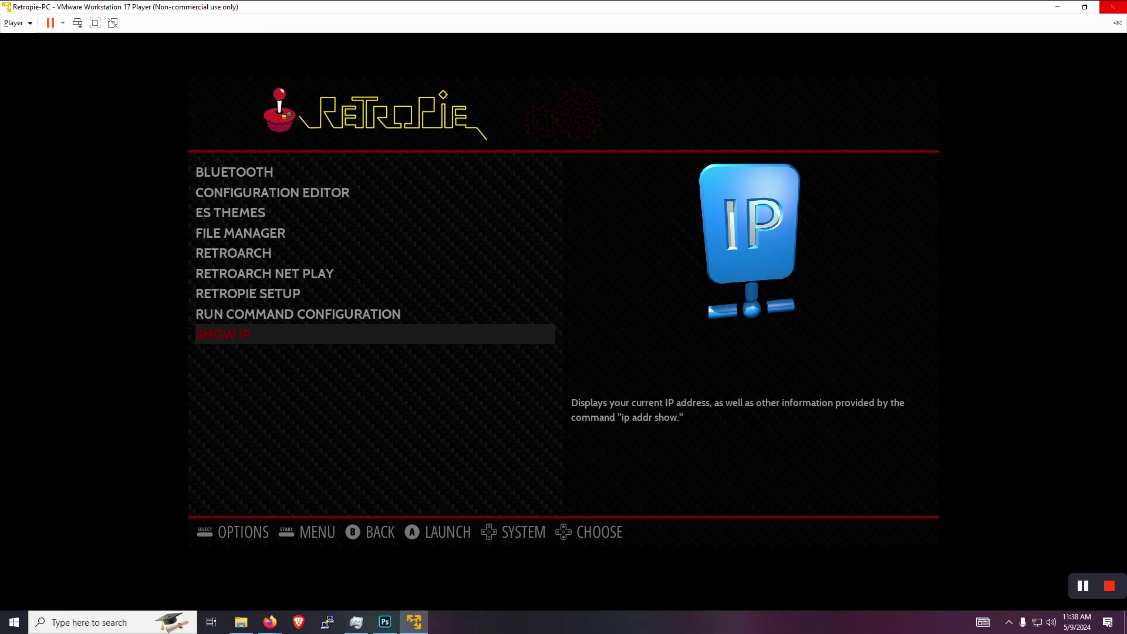
# - Quit EmulationStation from its main menu and show the Home folder in a maximized Files window
pyautogui.press('Down')
pyautogui.press('Escape')
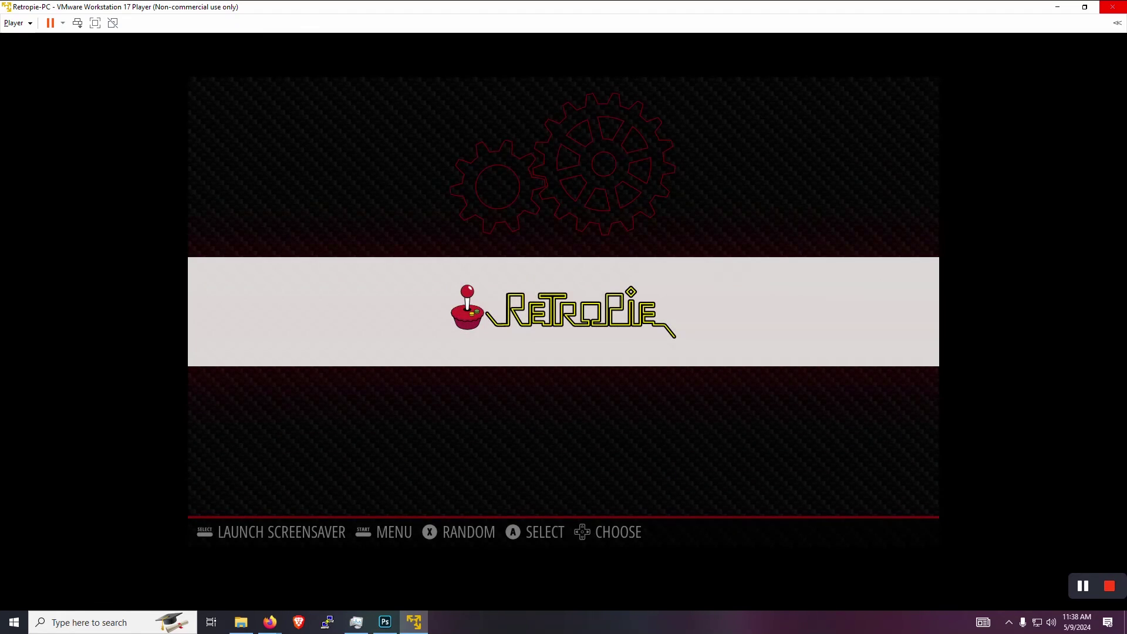
pyautogui.press('Return')
pyautogui.press('Down')
pyautogui.press('Down')
pyautogui.press('Down')
pyautogui.press('Down')
pyautogui.press('Down')
pyautogui.press('Down')
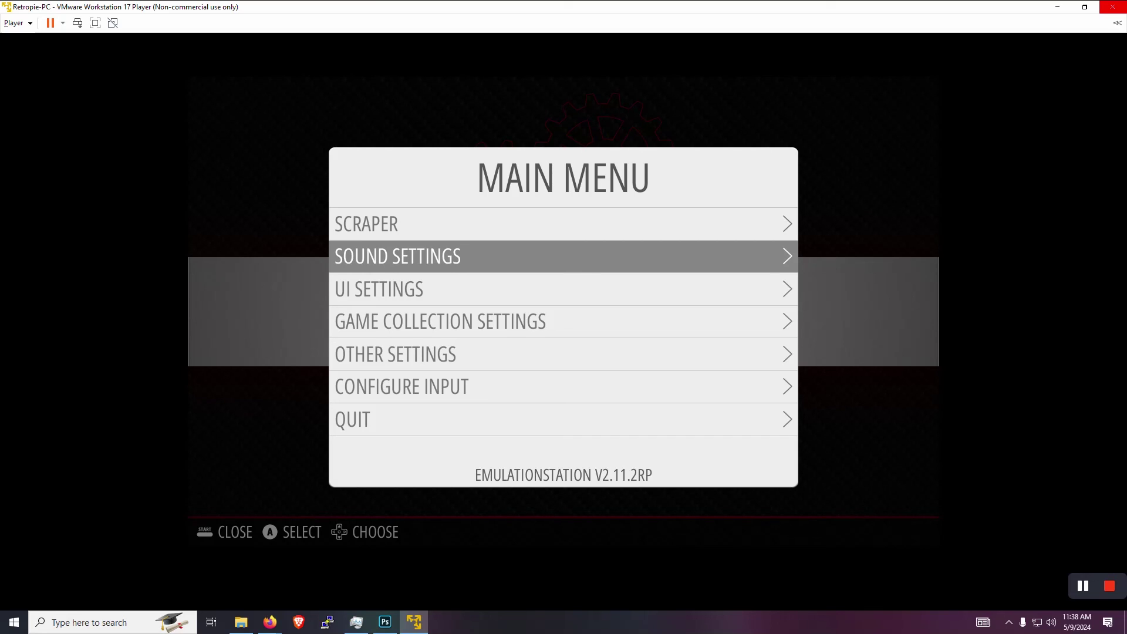
pyautogui.press('Return')
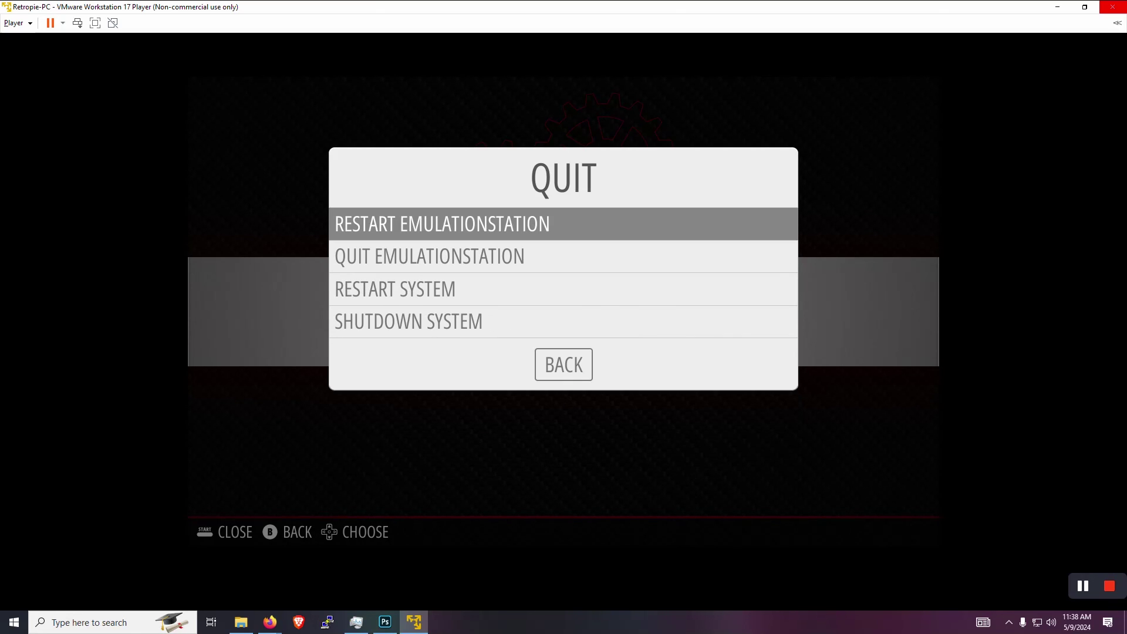
pyautogui.press('Down')
pyautogui.press('Return')
pyautogui.press('Return')
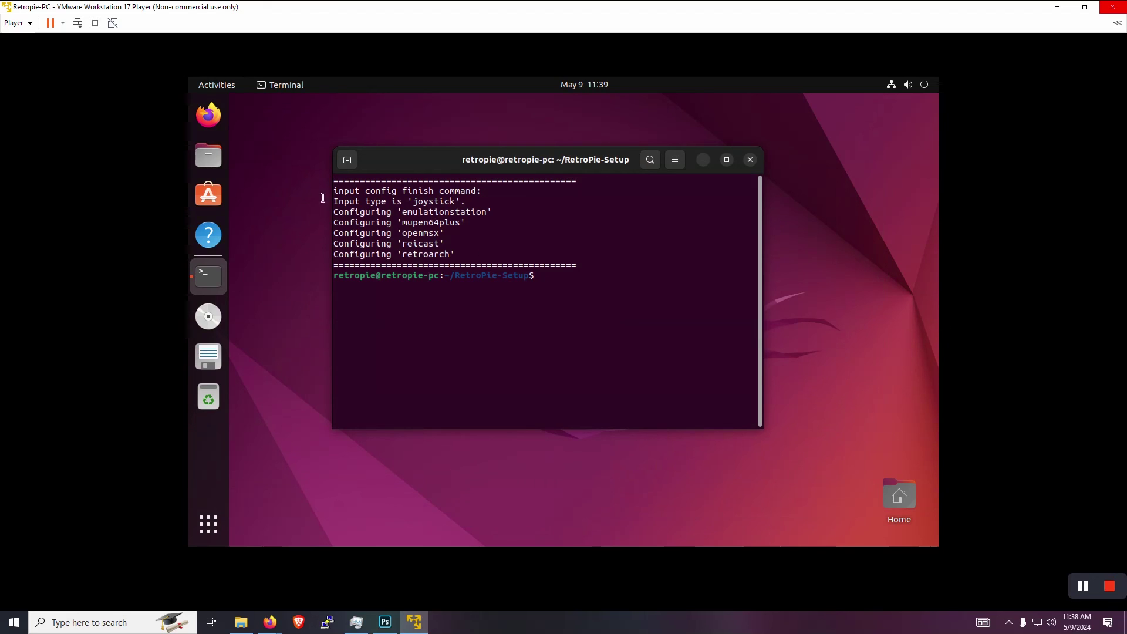
pyautogui.click(216, 164)
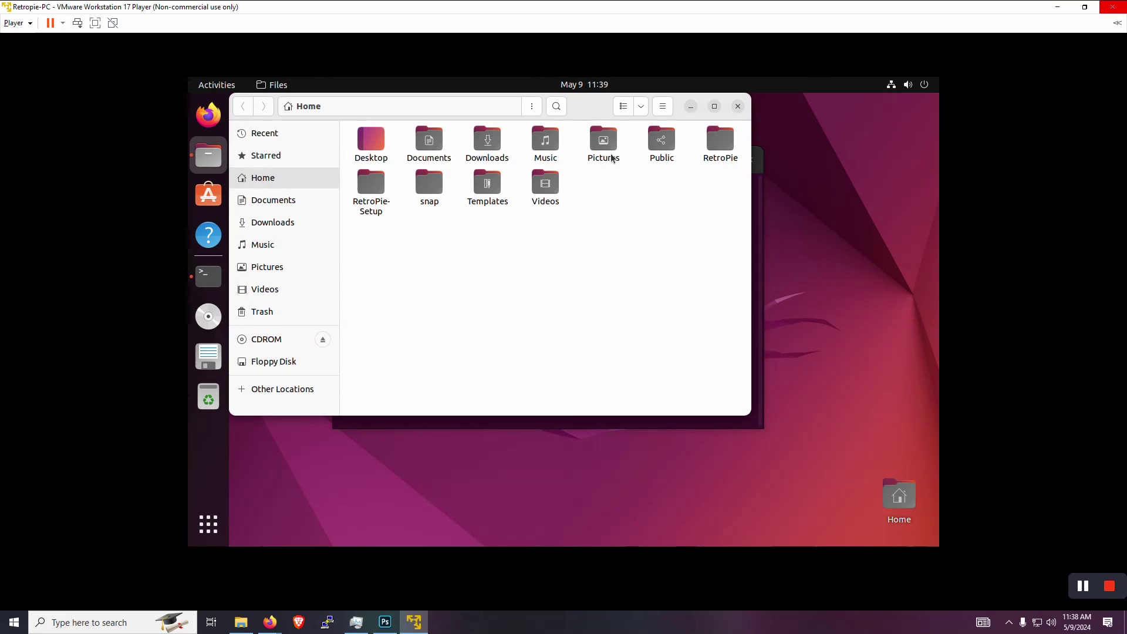
pyautogui.click(714, 108)
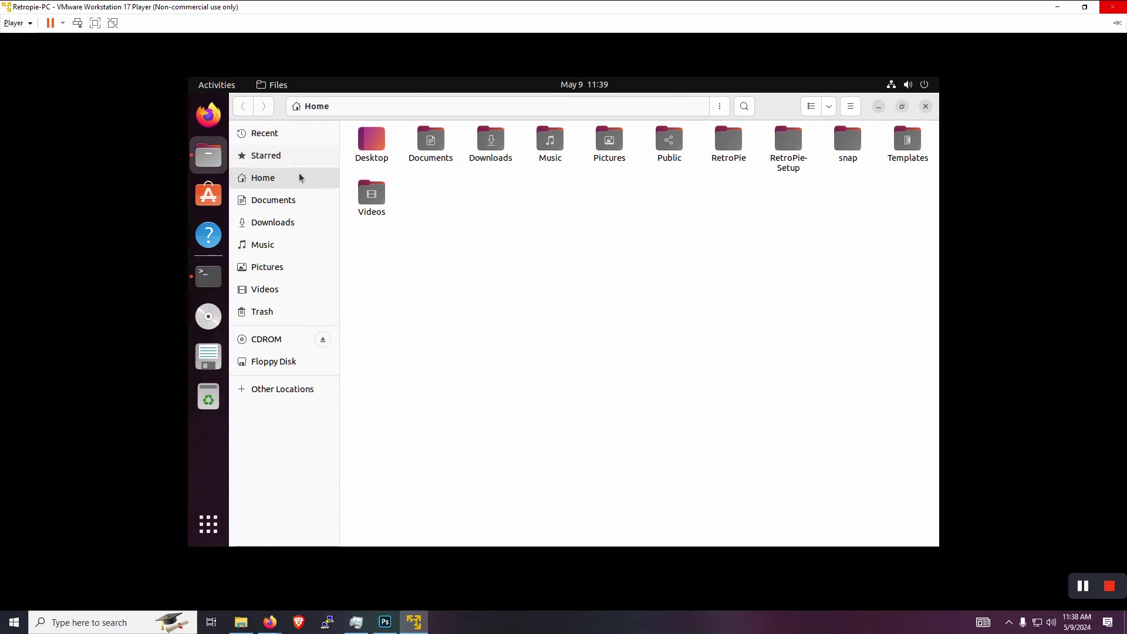